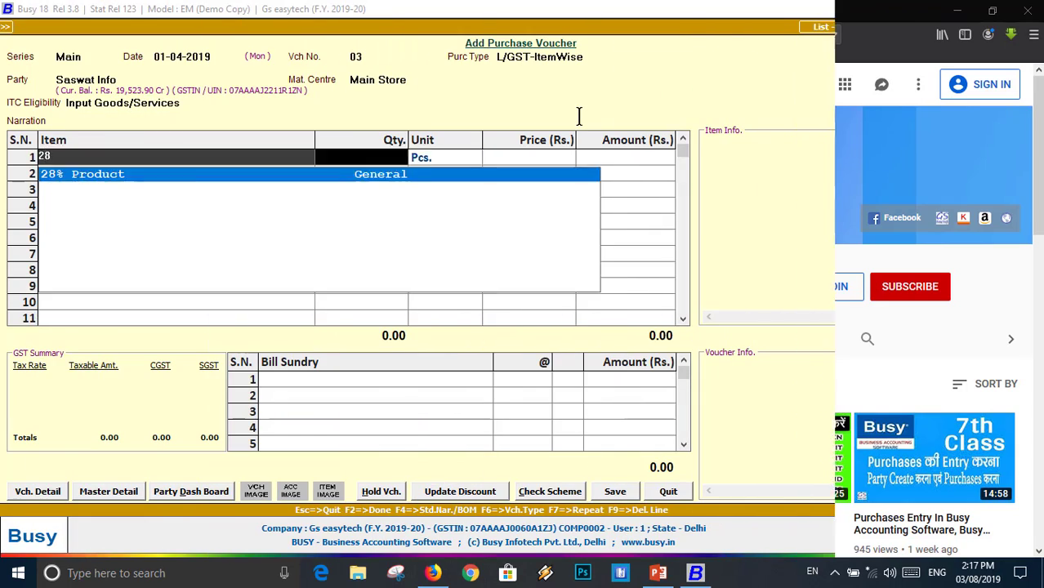
key(Return)
key(Return)
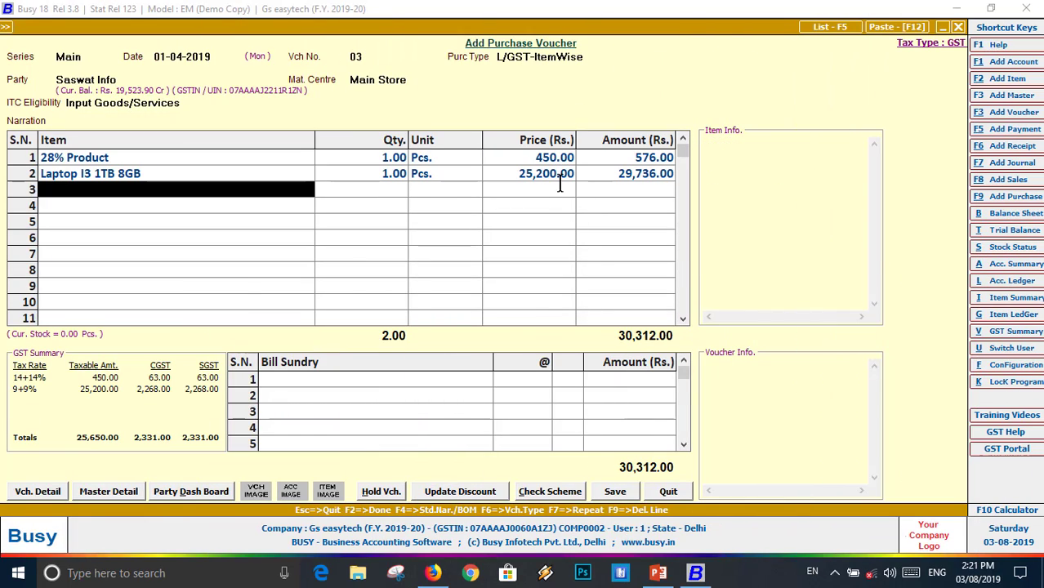
key(Return)
key(Return)
text(450)
key(F2)
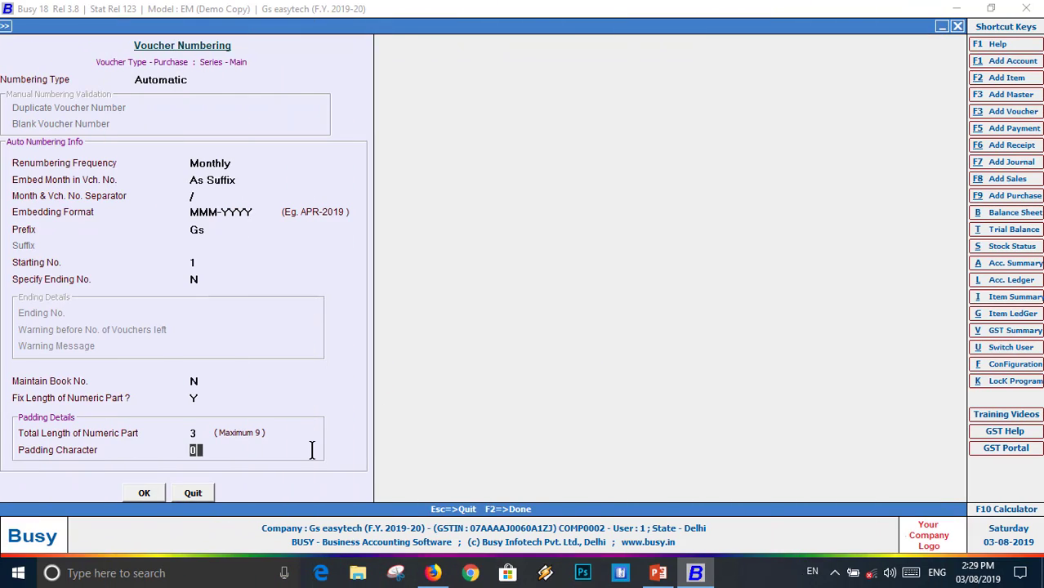
- Save the automatic voucher numbering settings and renumber all purchase vouchers in the Main series
key(F2)
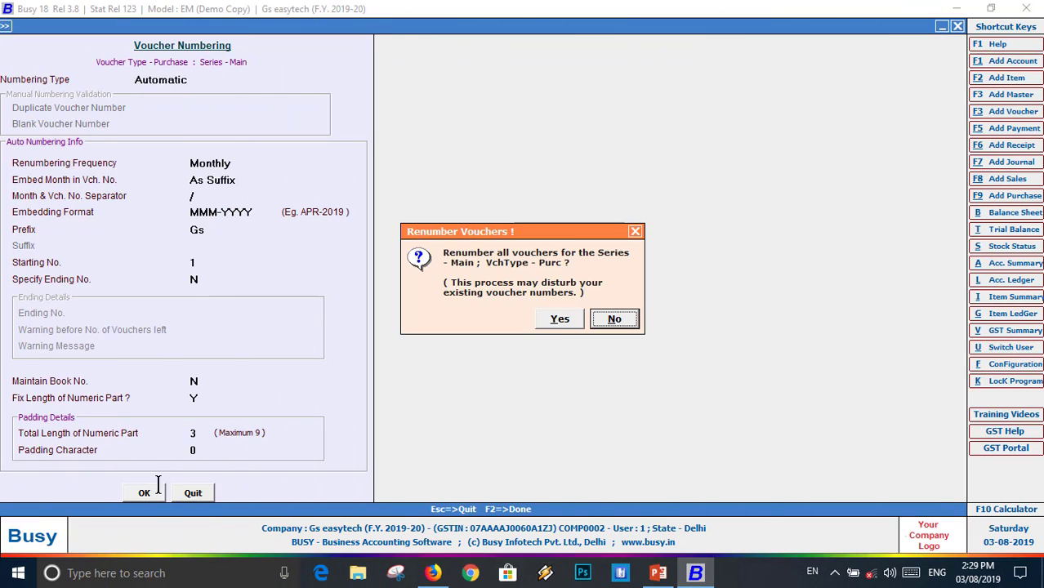
click(559, 318)
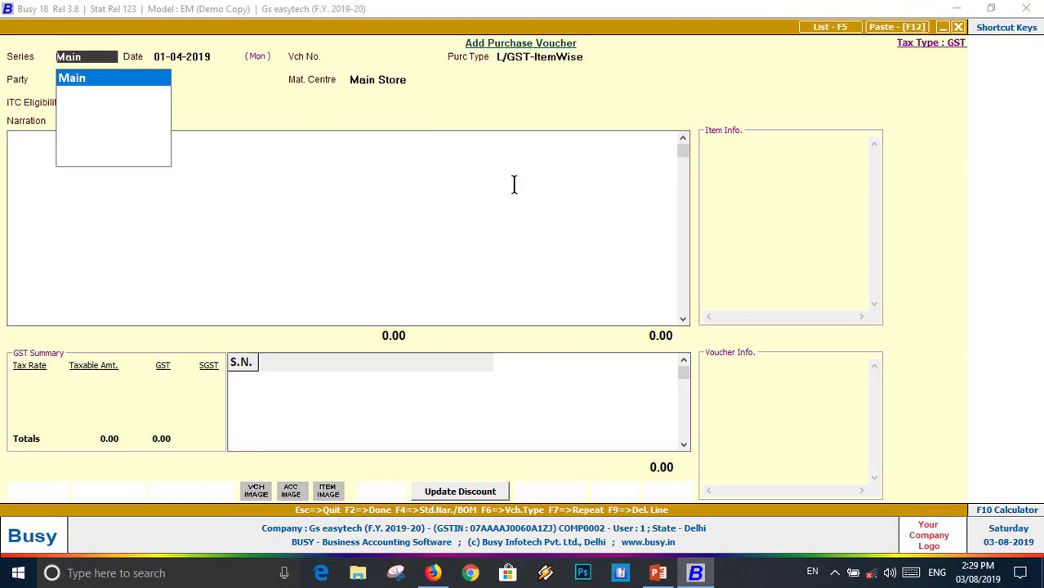
key(Return)
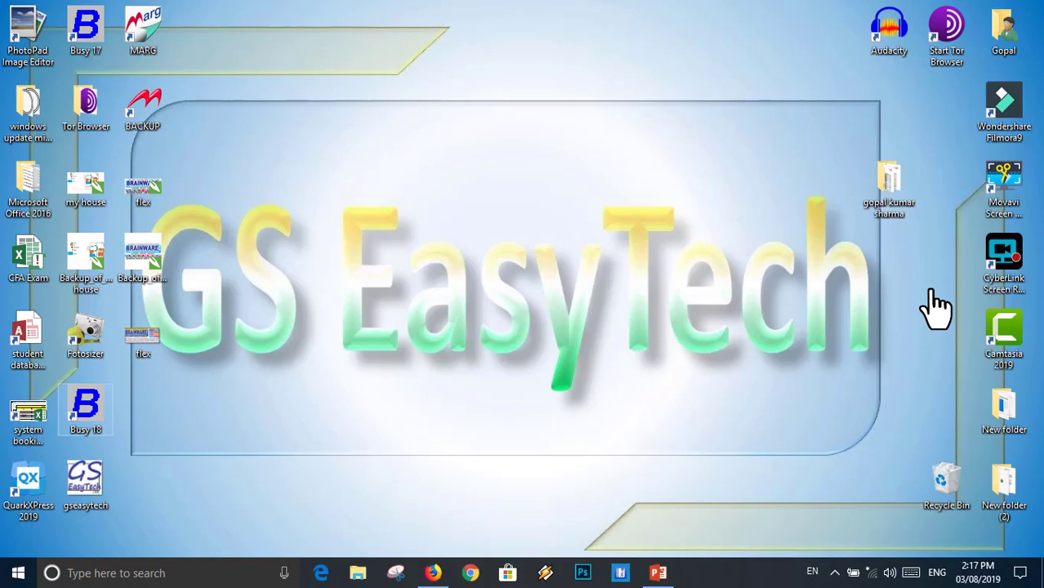
- Launch Busy 18 and bring up the list of companies to open
double_click(86, 409)
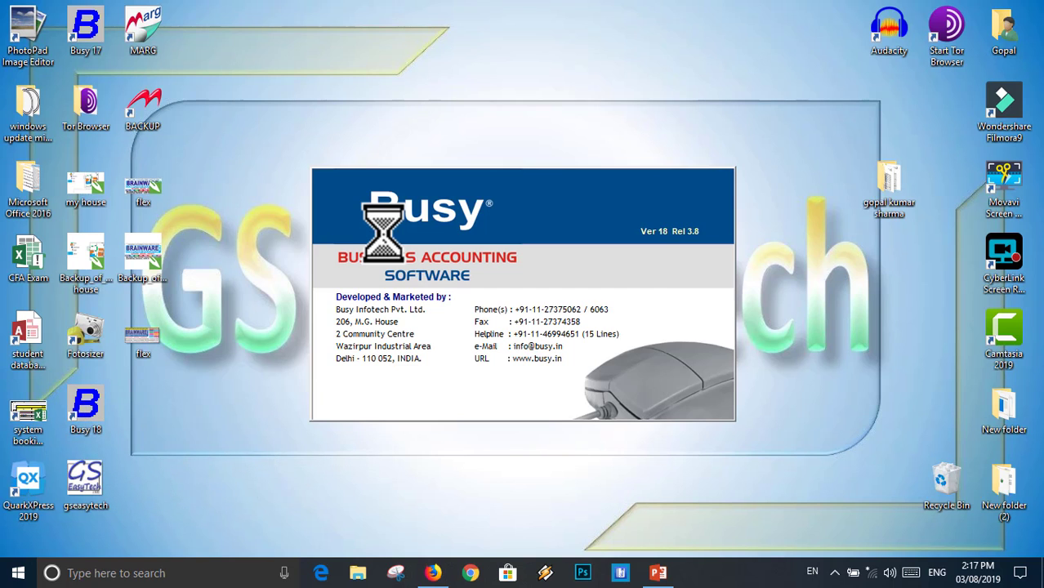
key(Return)
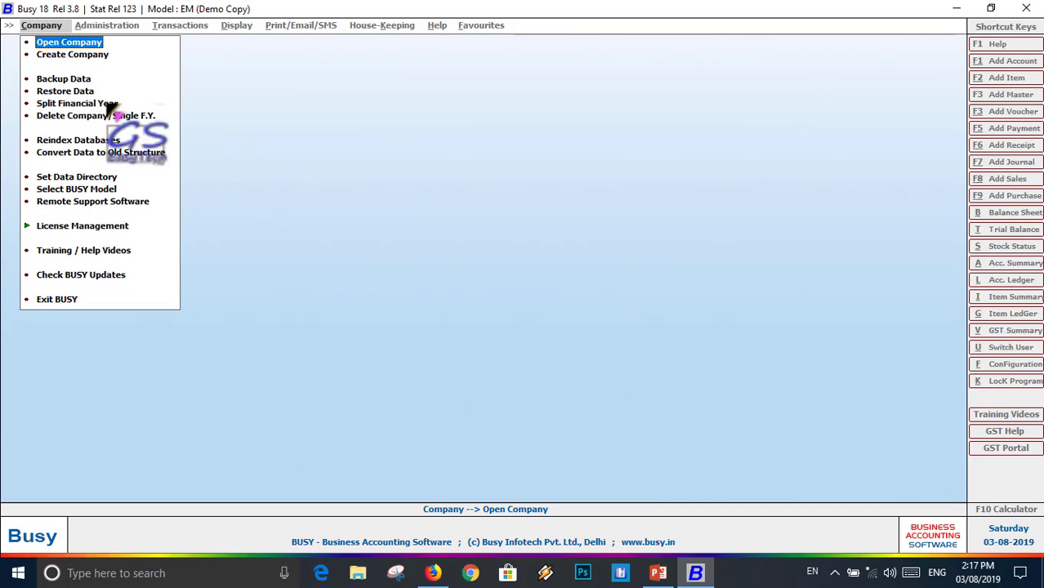
click(66, 44)
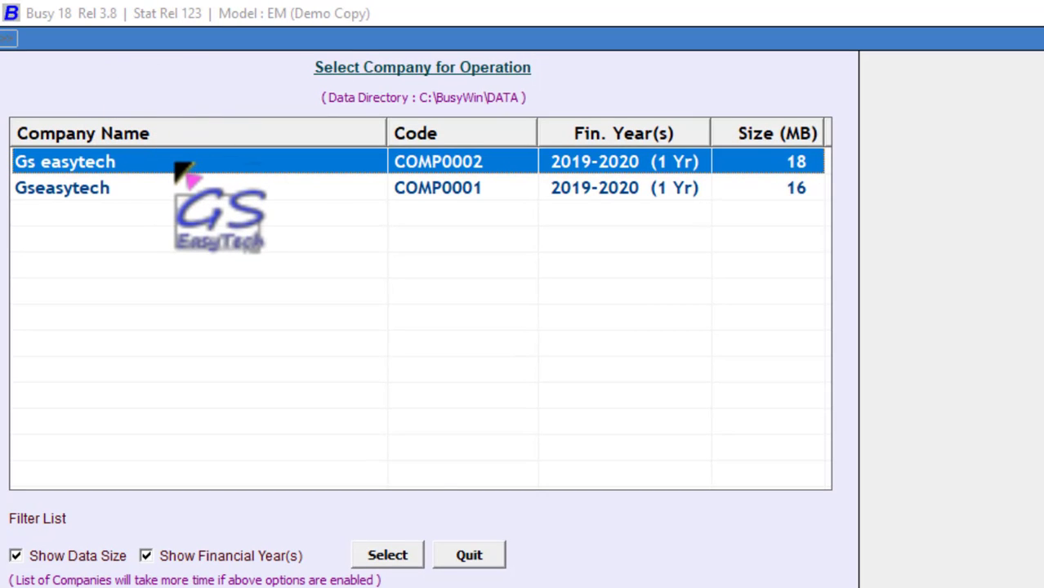
- Open the company Gs easytech and log in with the user name and account password
key(Return)
text(1)
key(Return)
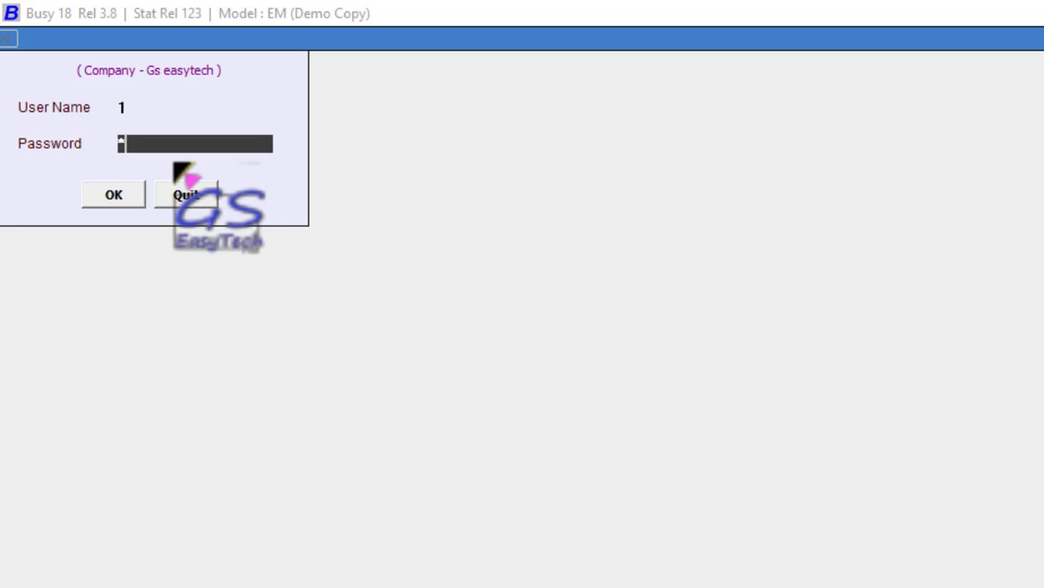
click(131, 196)
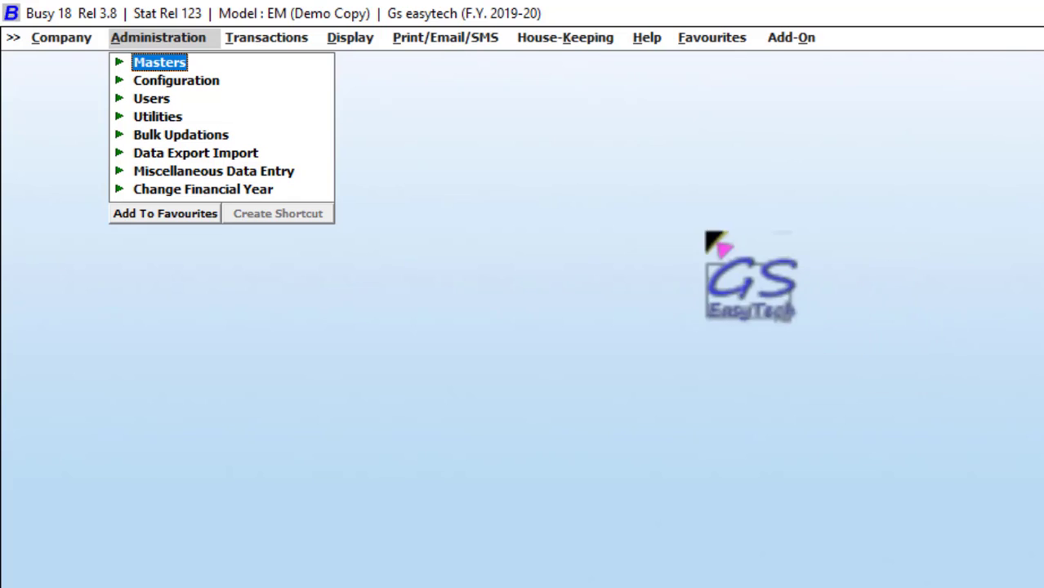
- Expand the purchase voucher options among the transactions
click(276, 41)
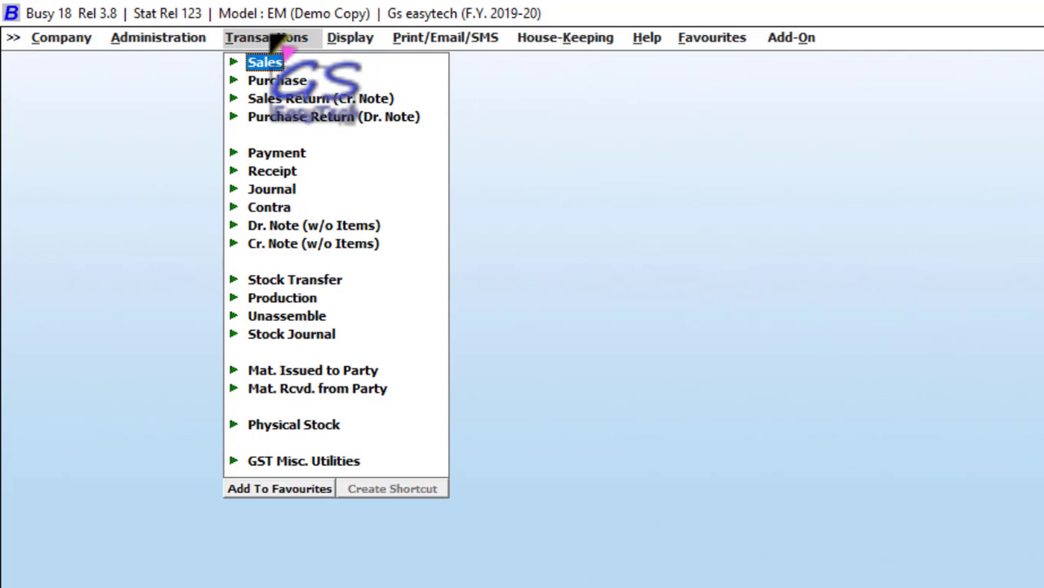
click(269, 84)
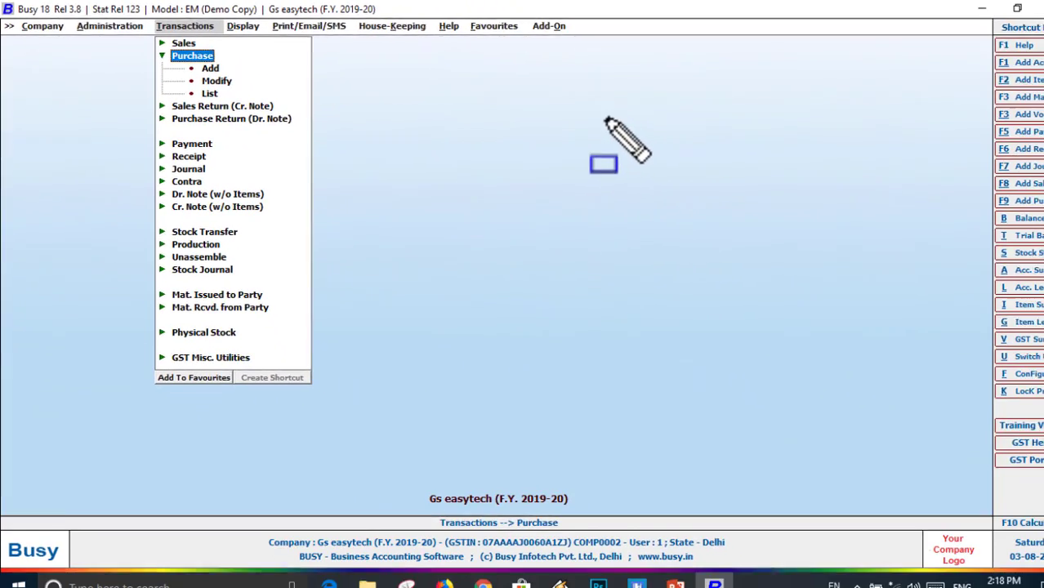
mouse_move(995, 27)
mouse_down()
mouse_move(1025, 158)
mouse_move(1043, 443)
mouse_up()
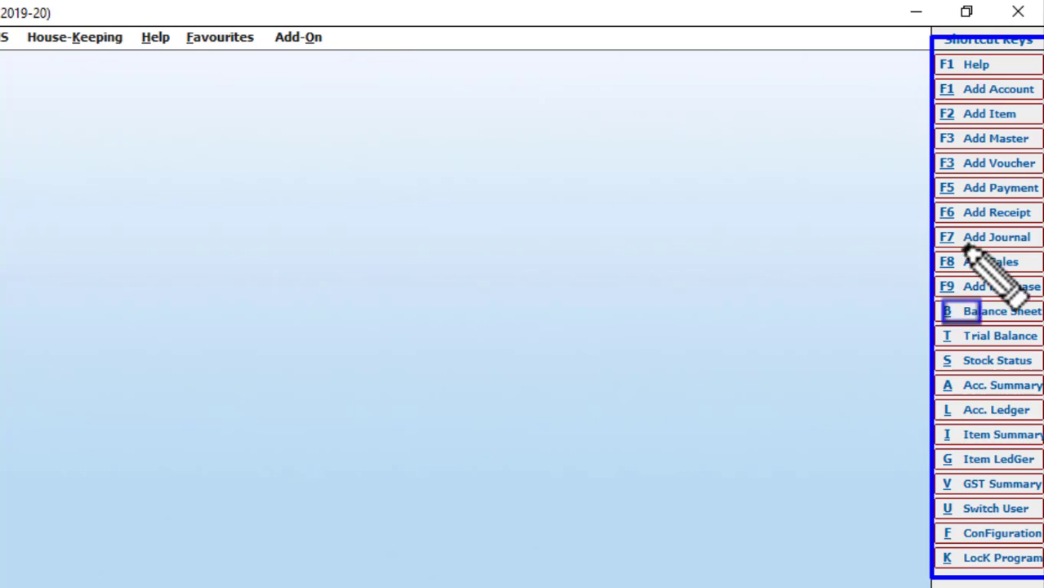
mouse_move(921, 273)
mouse_down()
mouse_move(1021, 312)
mouse_move(1043, 299)
mouse_up()
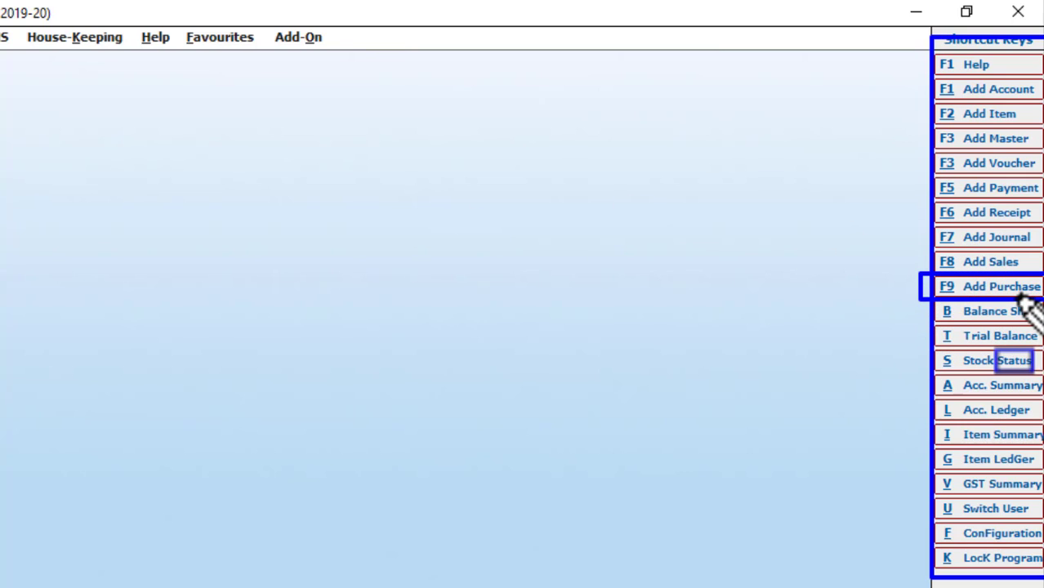
key(Escape)
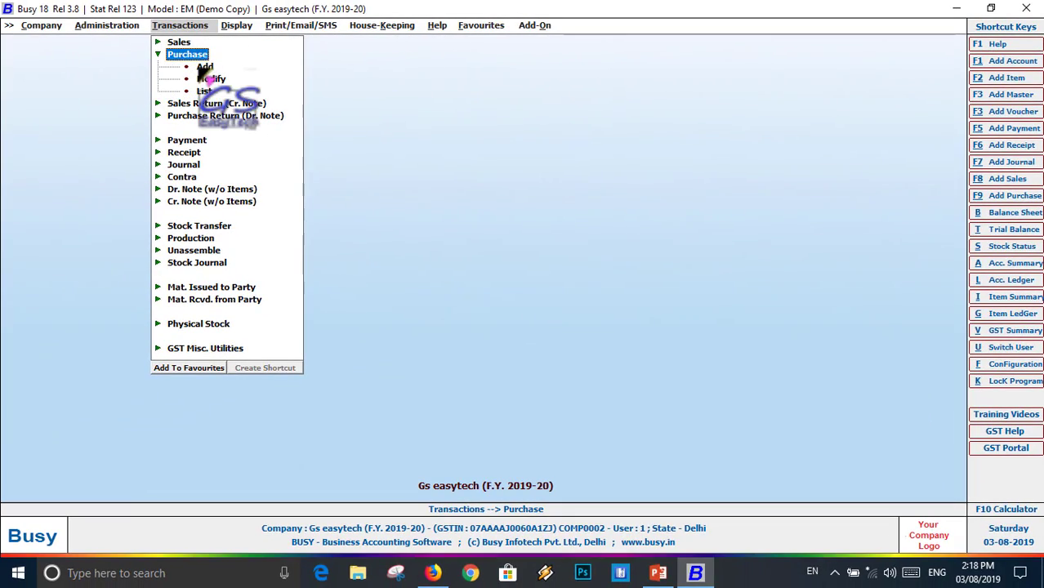
- Start a new purchase voucher in series Main dated 01-04-2019, with voucher number 03 and purchase type L/GST-ItemWise
click(196, 68)
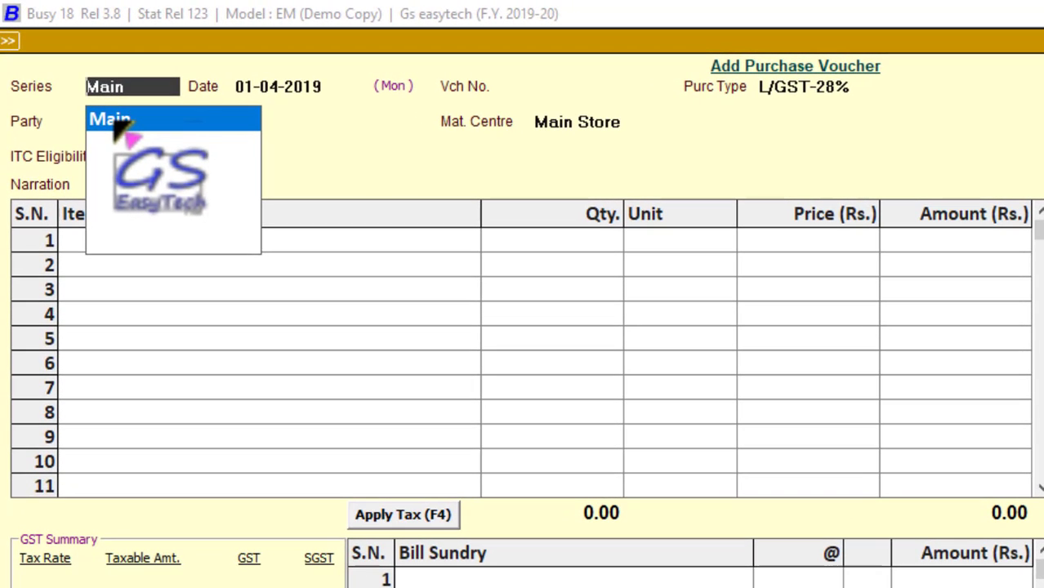
key(Return)
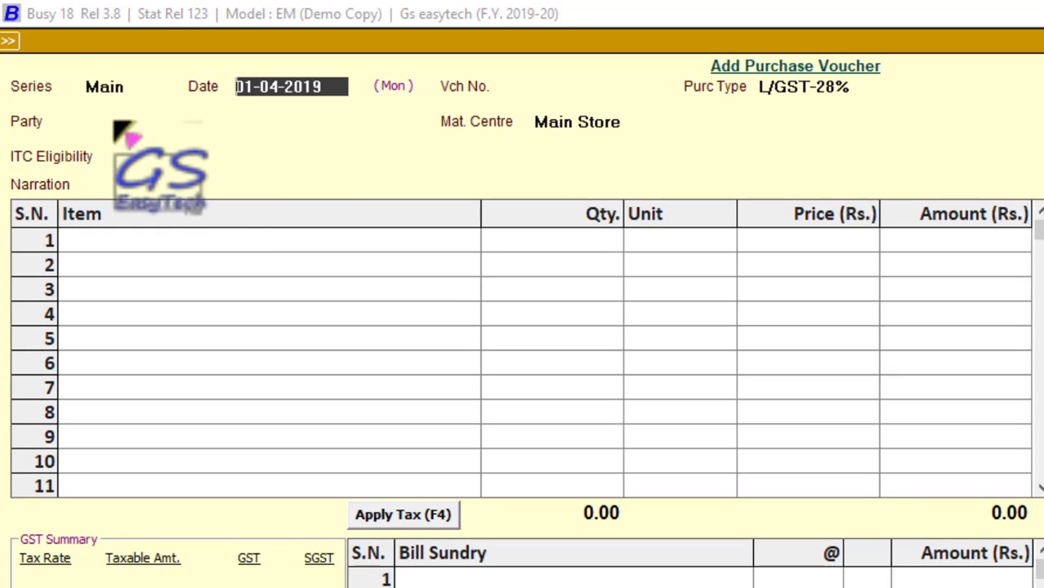
key(Return)
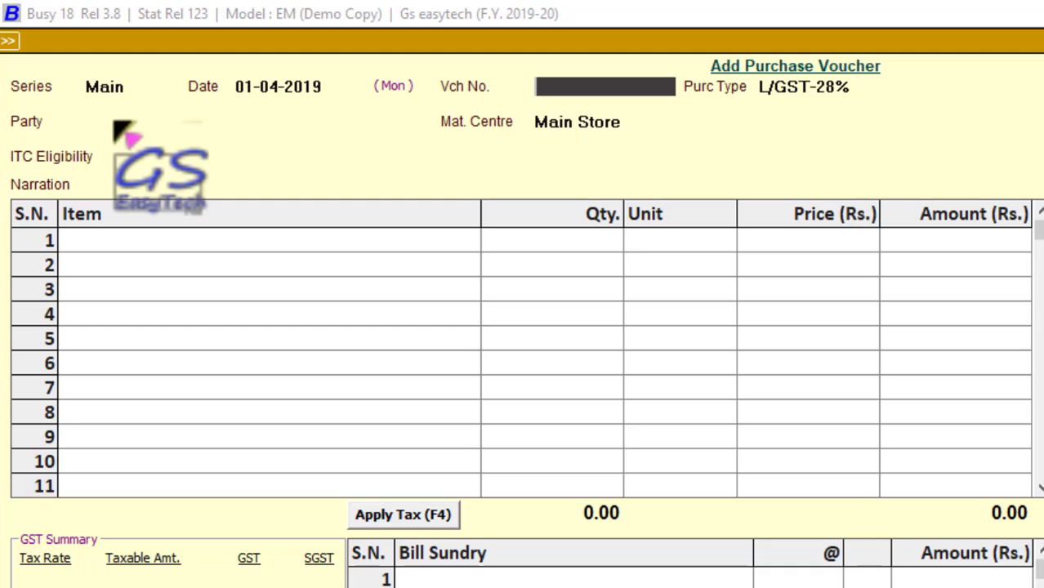
text(03)
key(Return)
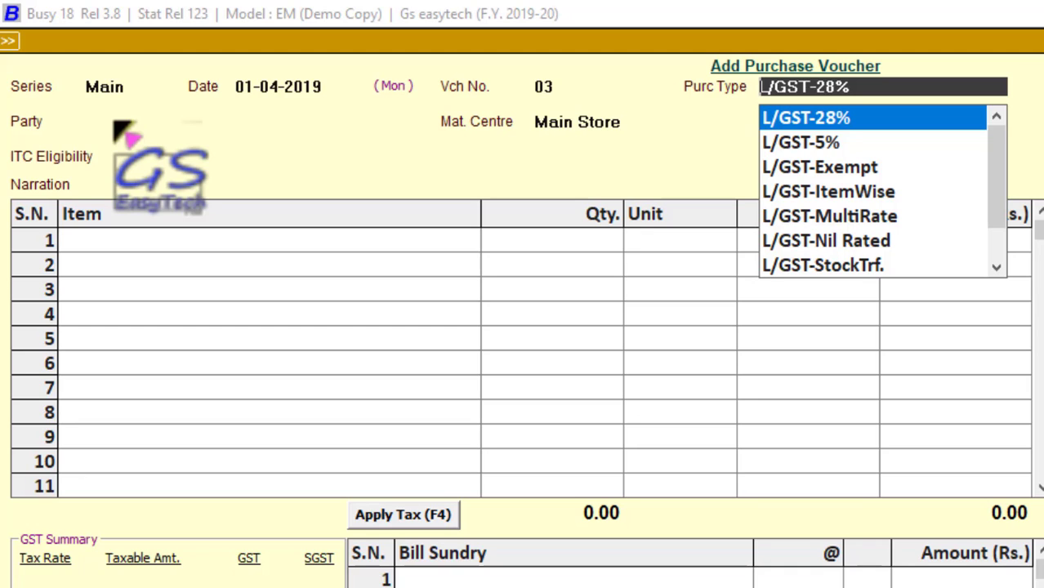
click(856, 192)
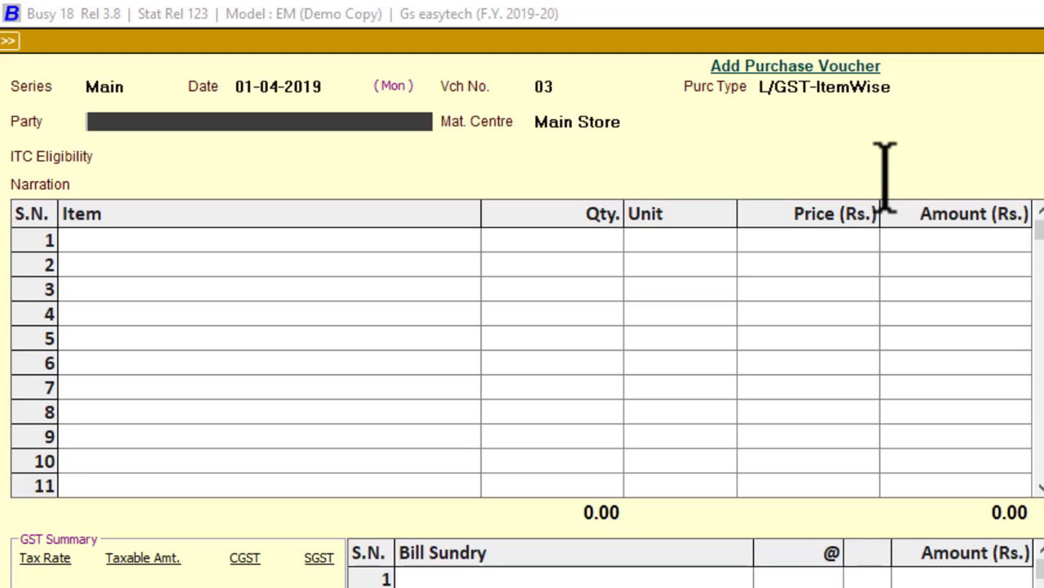
- Set the party to Saswat Info, accept Main Store and Input Goods/Services eligibility, and leave the narration blank
text(s)
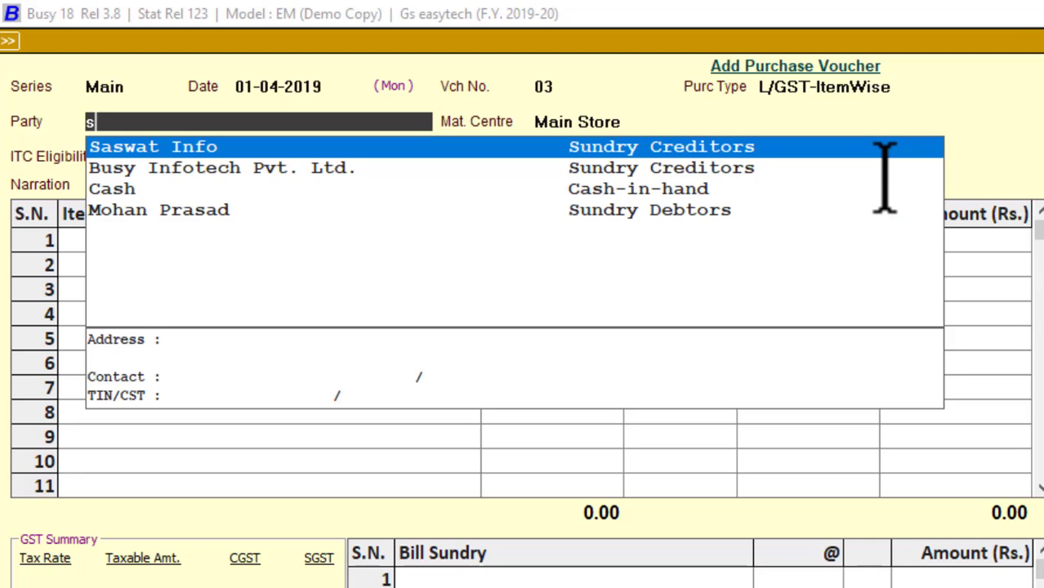
key(Return)
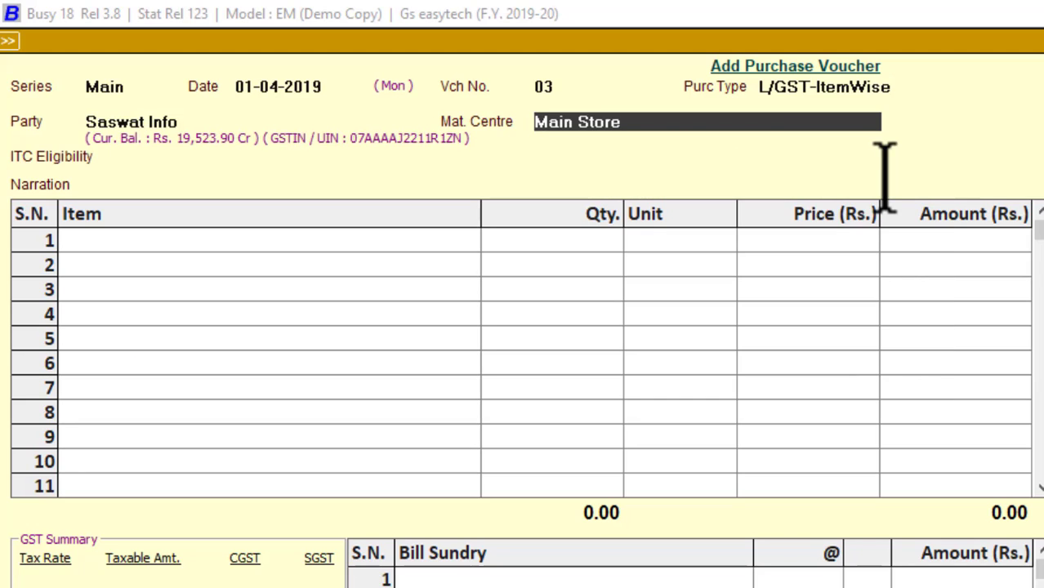
key(Return)
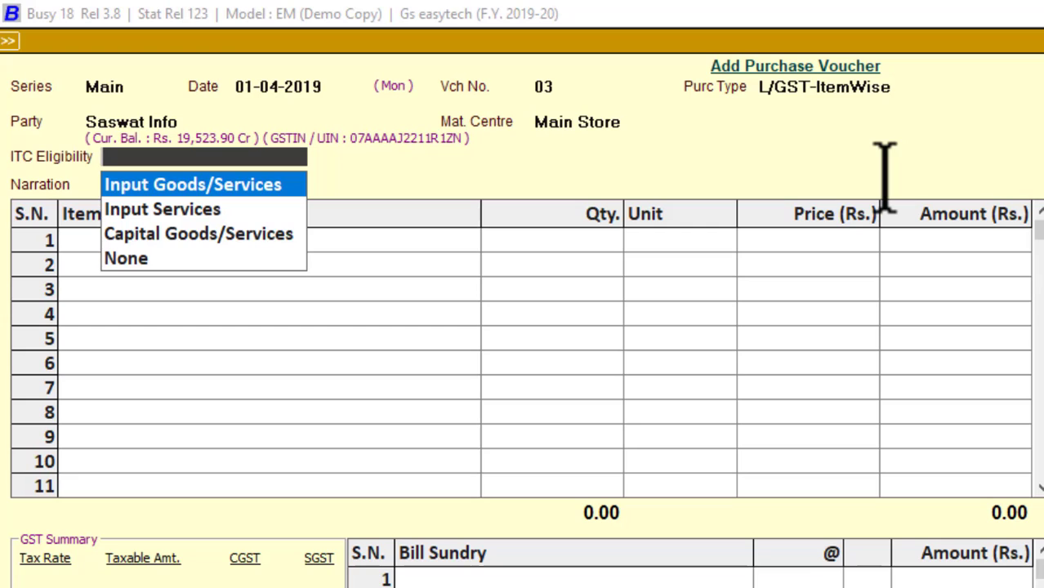
key(Return)
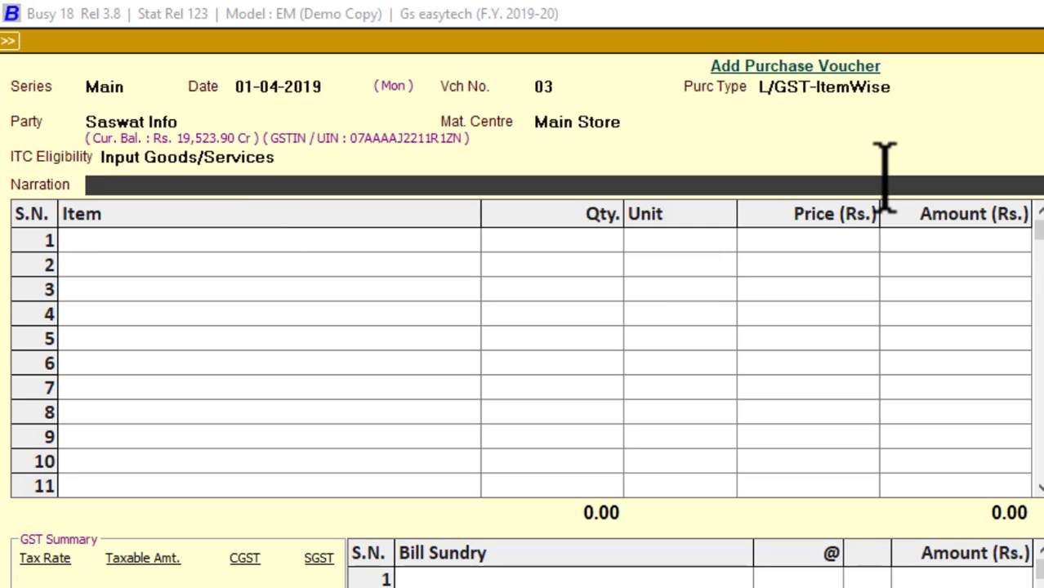
key(Return)
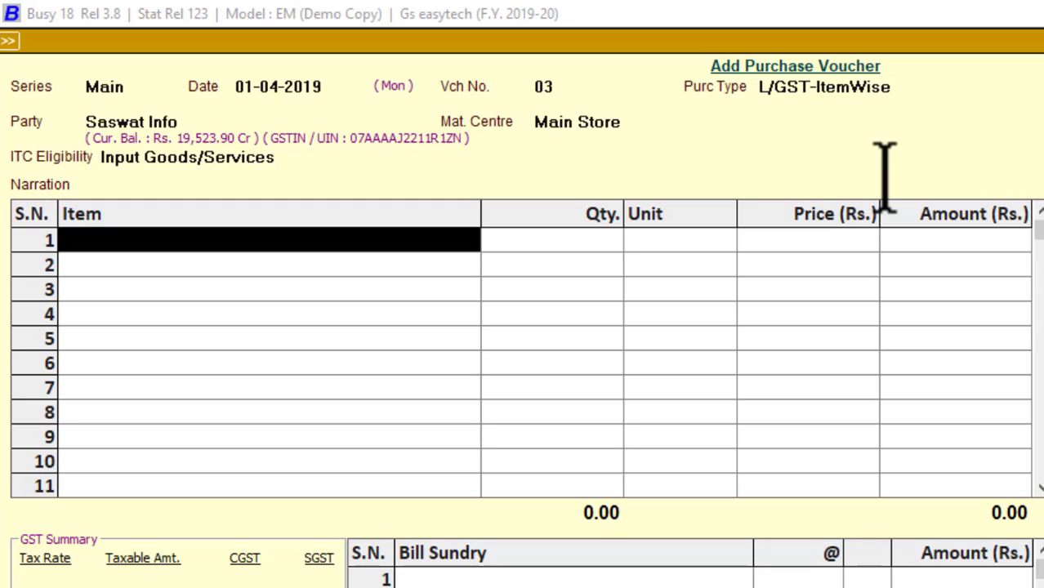
- Enter 28% Product on the first item line with a quantity of 1 Pcs
text(28)
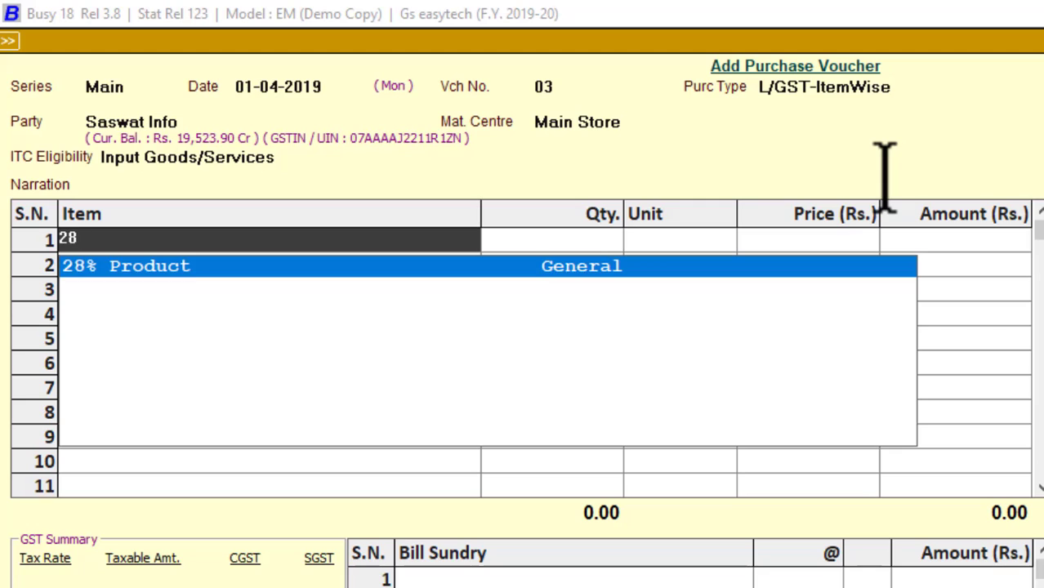
key(Return)
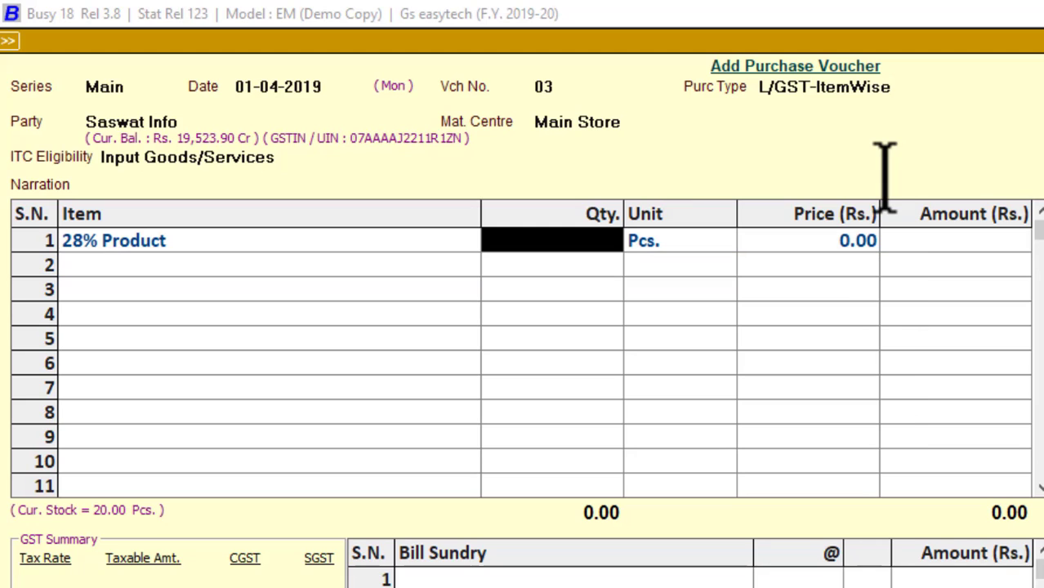
text(1)
key(Return)
key(Return)
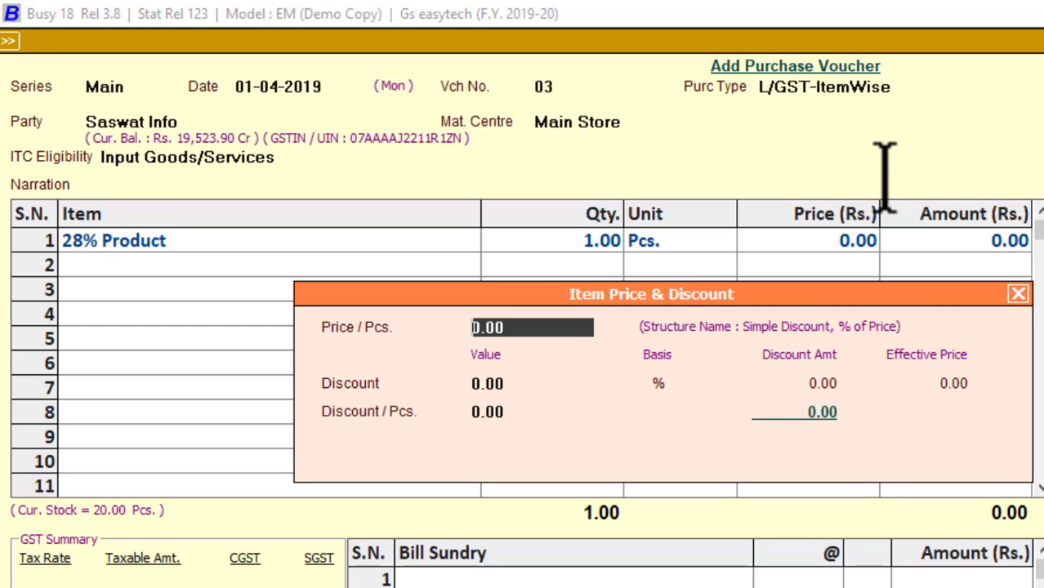
- Set the 28% Product price to Rs. 450 without discount and accept its item-wise GST
text(450)
key(Return)
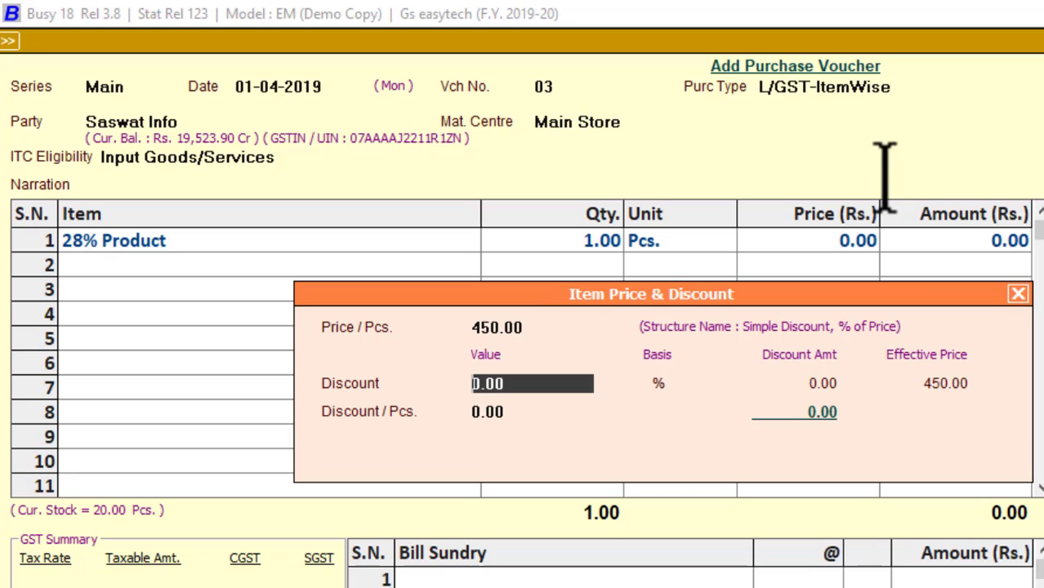
key(Return)
key(Return)
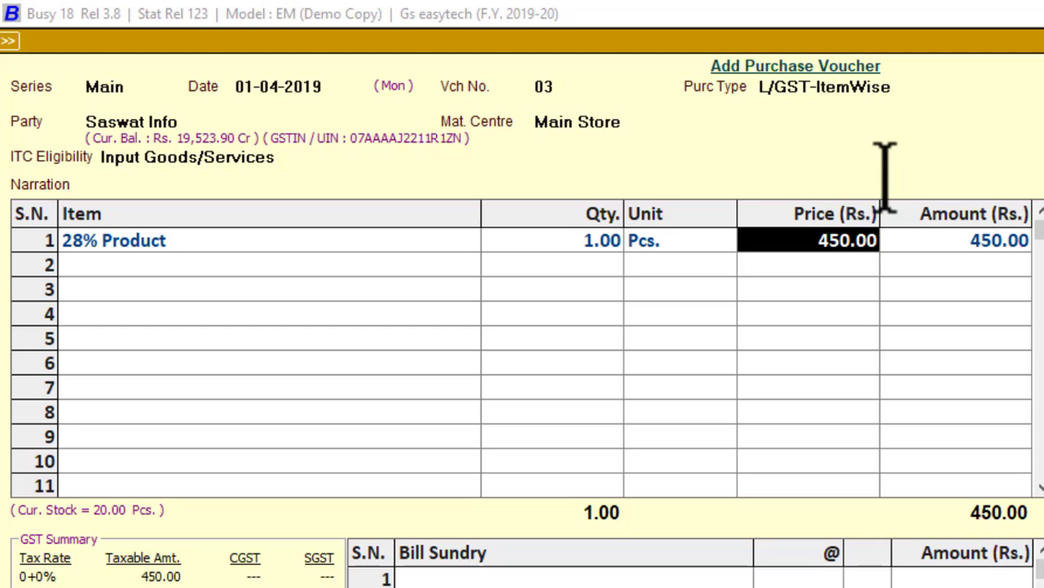
key(Return)
key(Return)
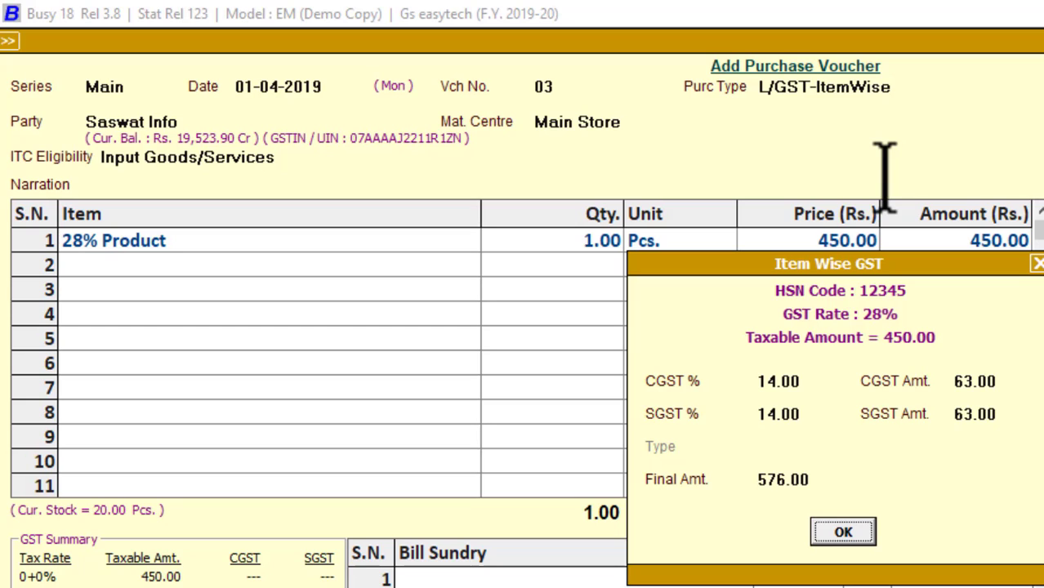
key(Return)
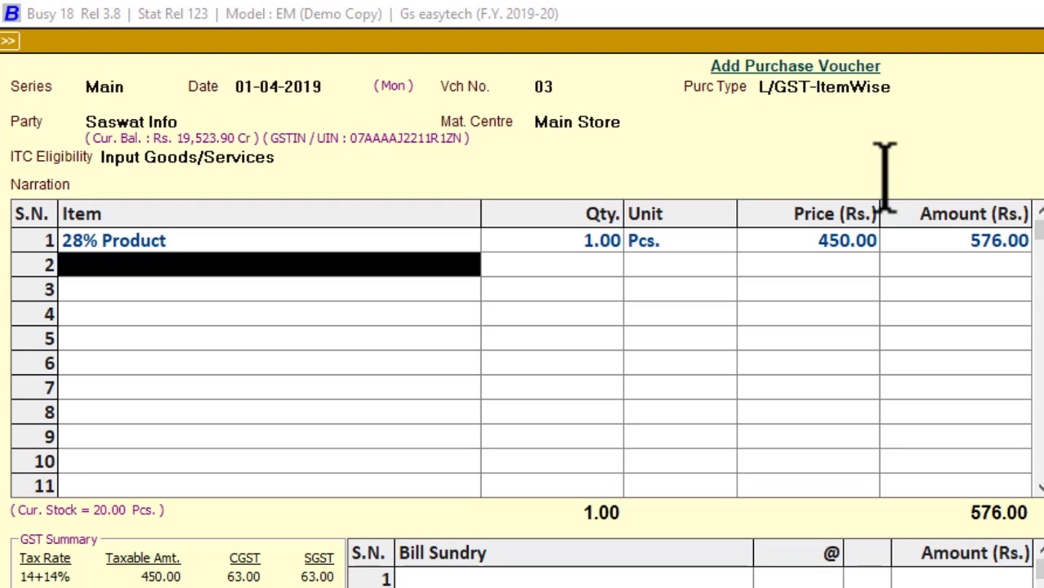
text(s)
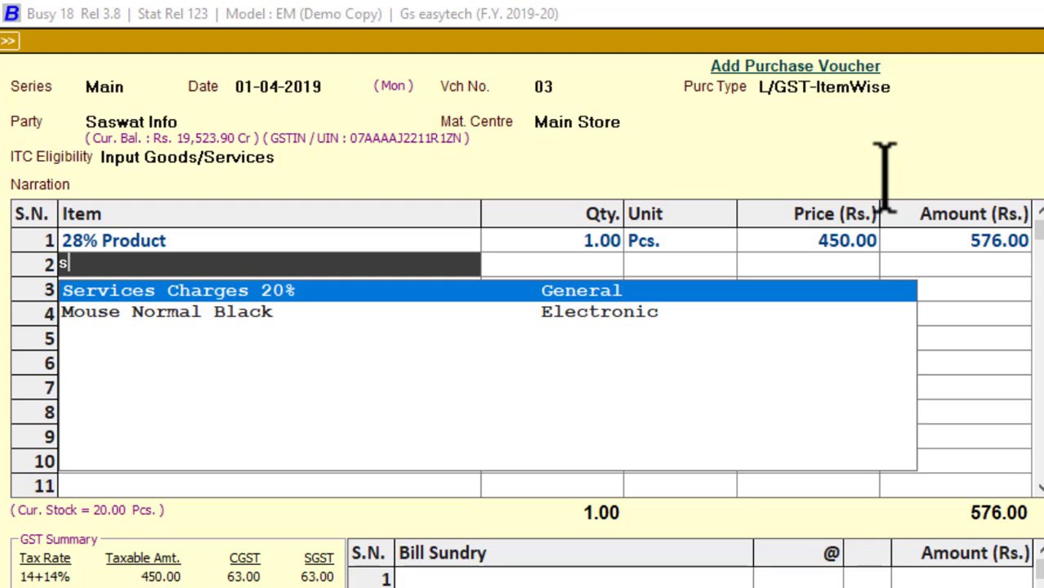
key(Return)
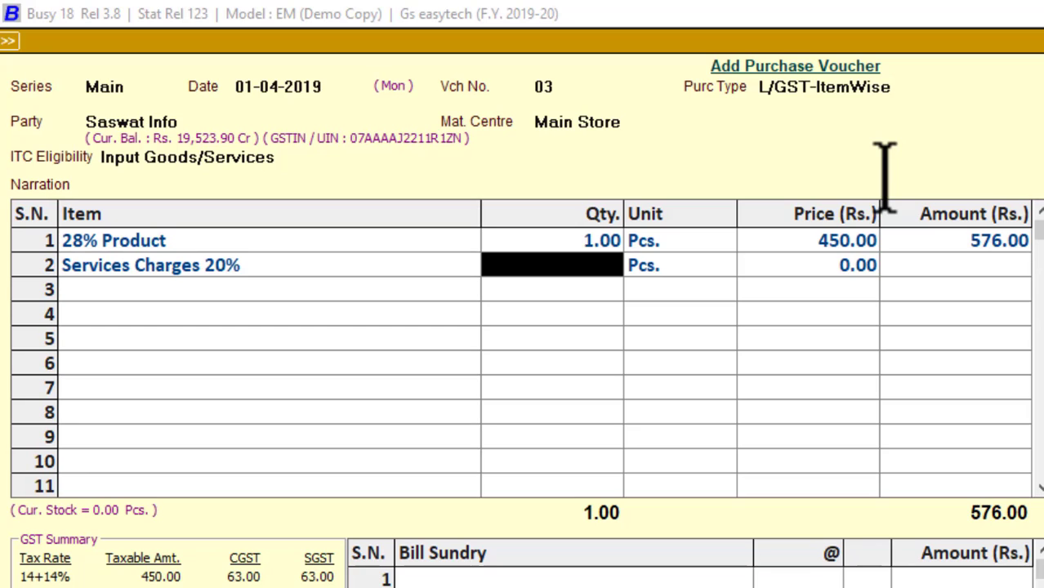
key(F9)
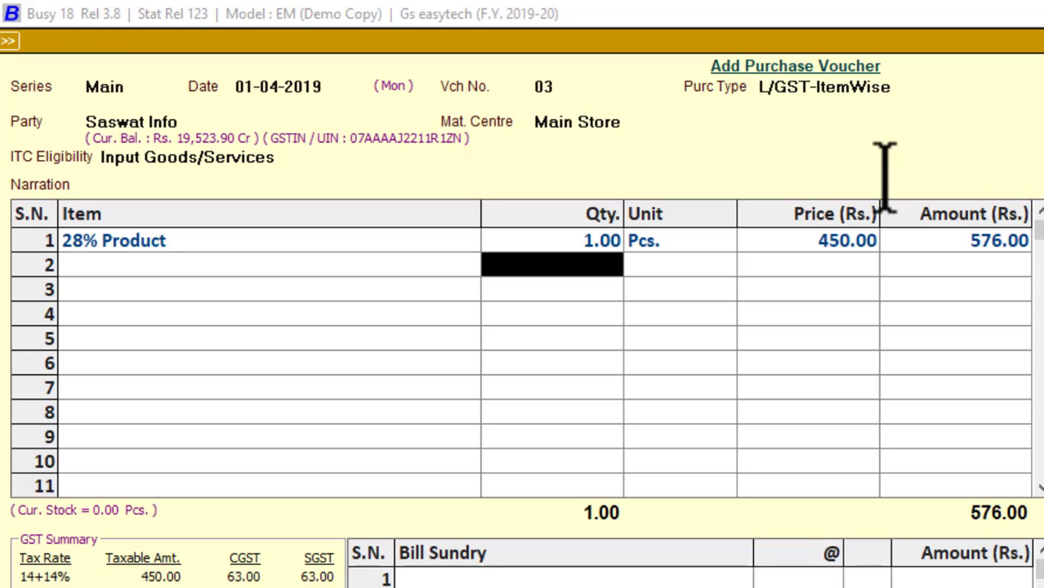
- Enter Laptop I3 1TB 8GB on the second item line with a quantity of 1 Pcs
key(Left)
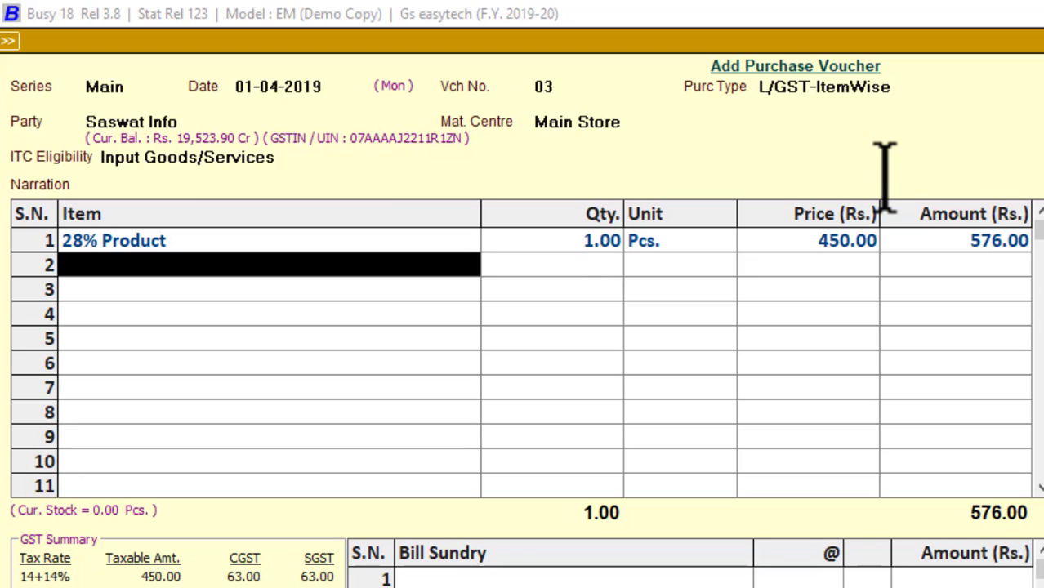
key(Return)
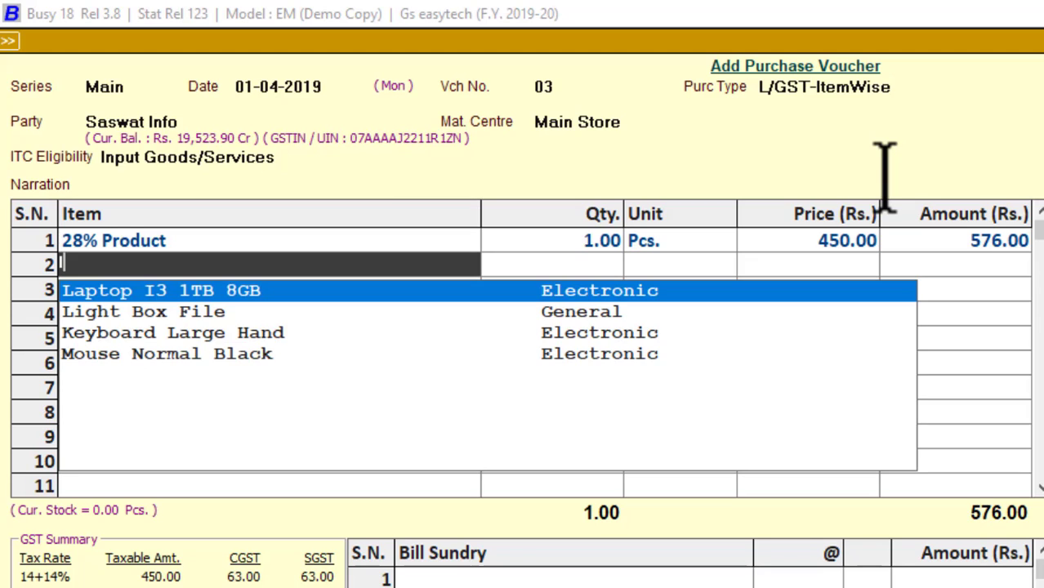
key(Return)
text(1)
key(Return)
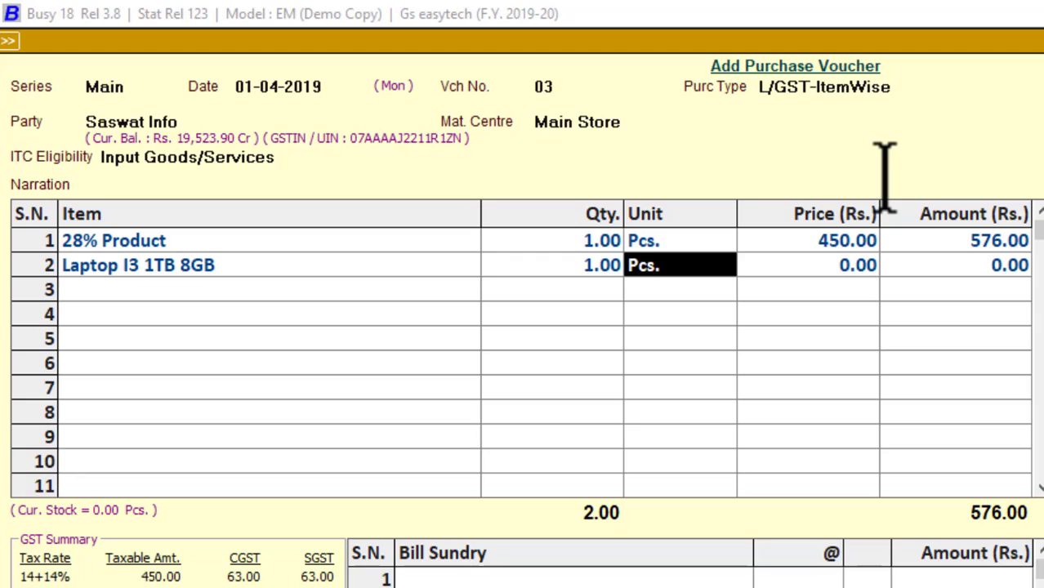
key(Return)
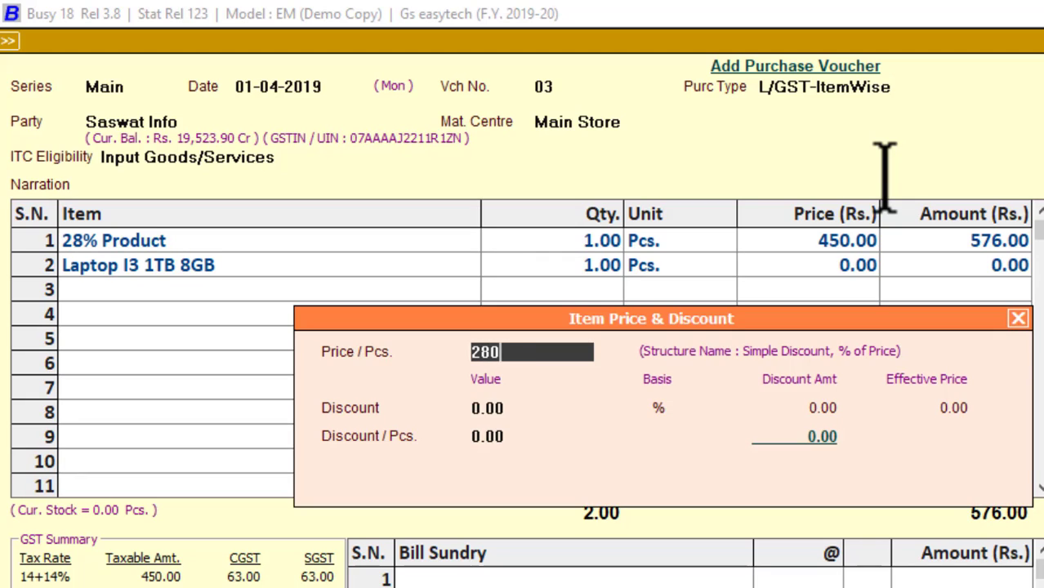
- Set the laptop's price to Rs. 28,000 with a 10% discount and accept its item-wise GST
key(Return)
text(10)
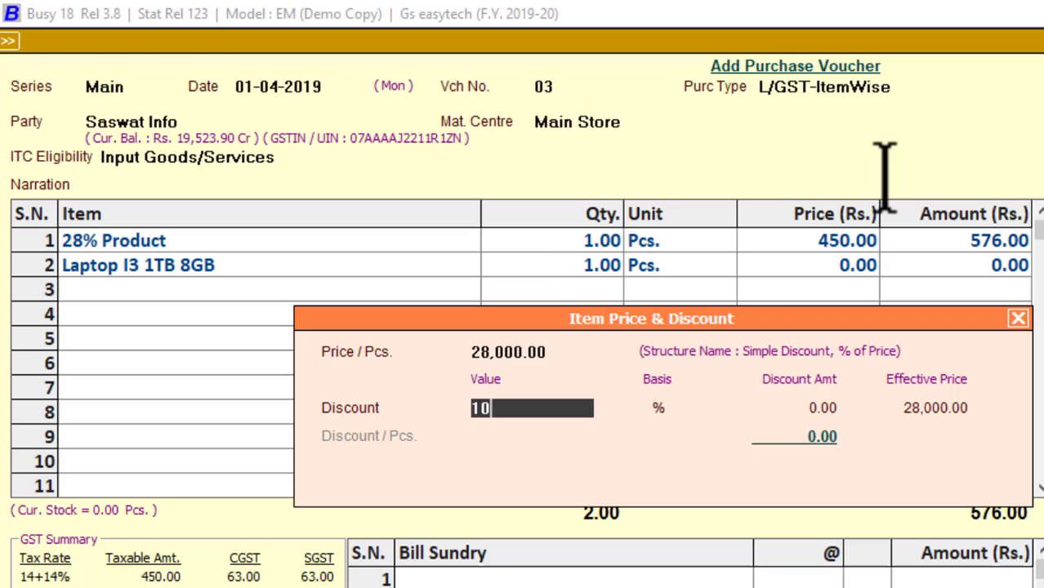
key(Return)
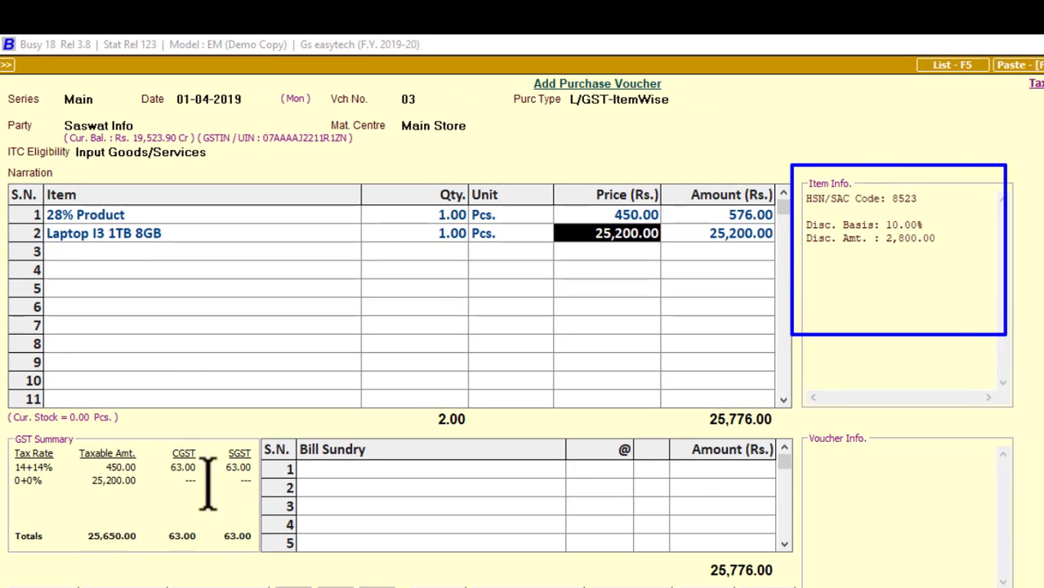
mouse_move(3, 439)
mouse_down()
mouse_move(163, 511)
mouse_move(251, 507)
mouse_up()
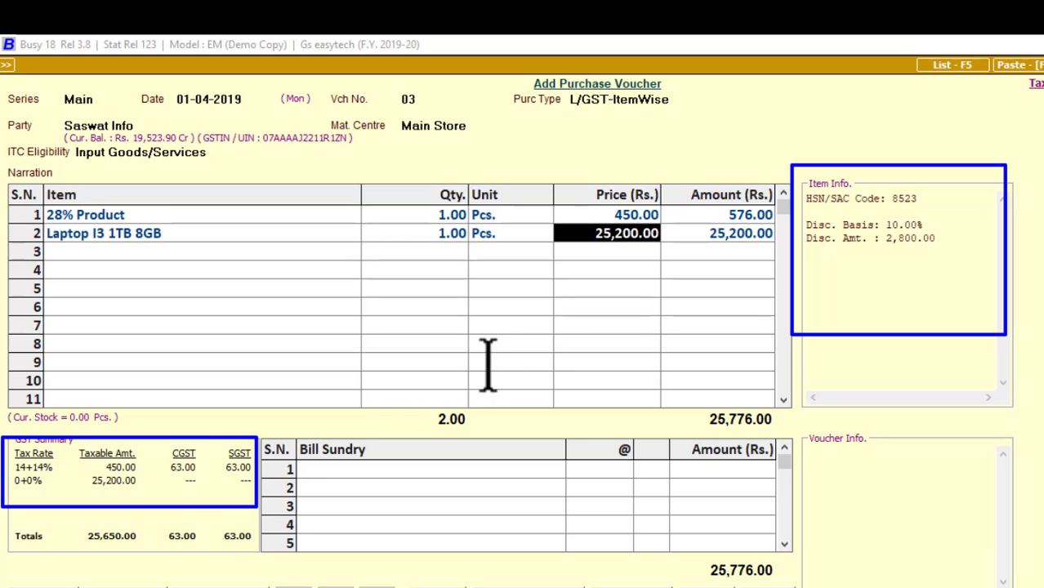
key(Escape)
key(Return)
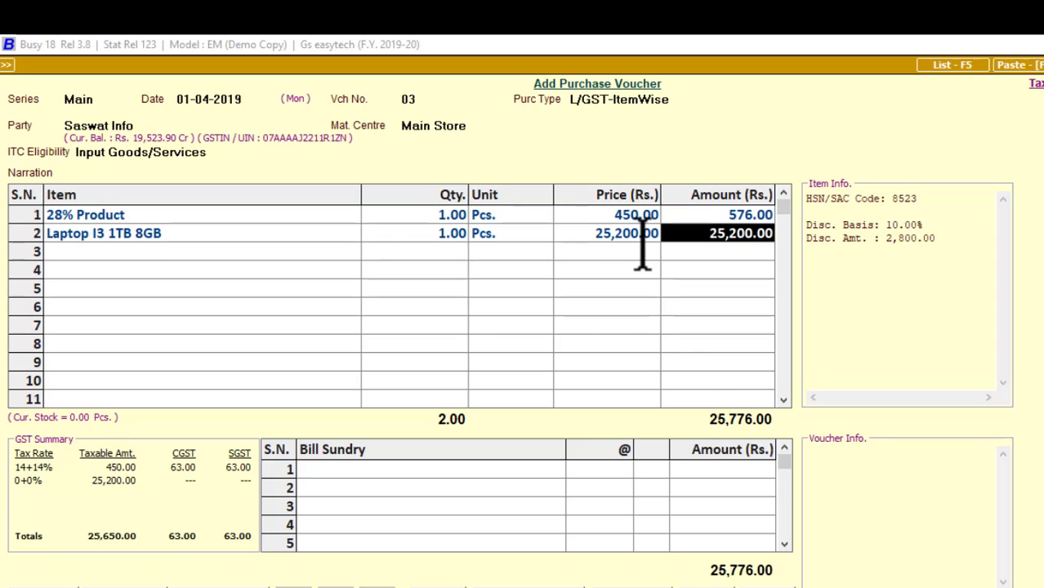
key(Return)
key(Return)
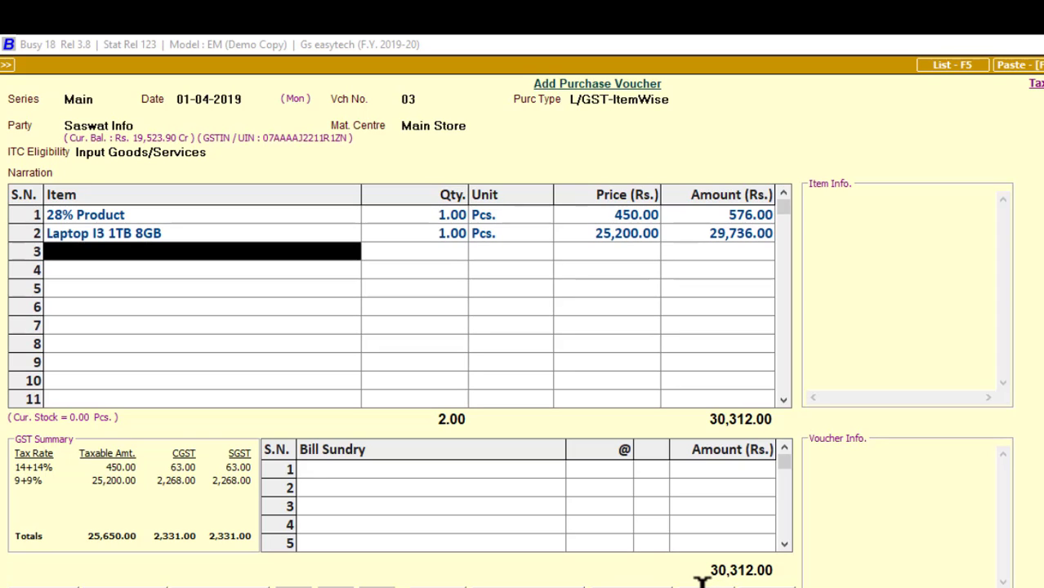
- Add Freight & Forwarding Charges of Rs. 450 as the first bill sundry
click(454, 470)
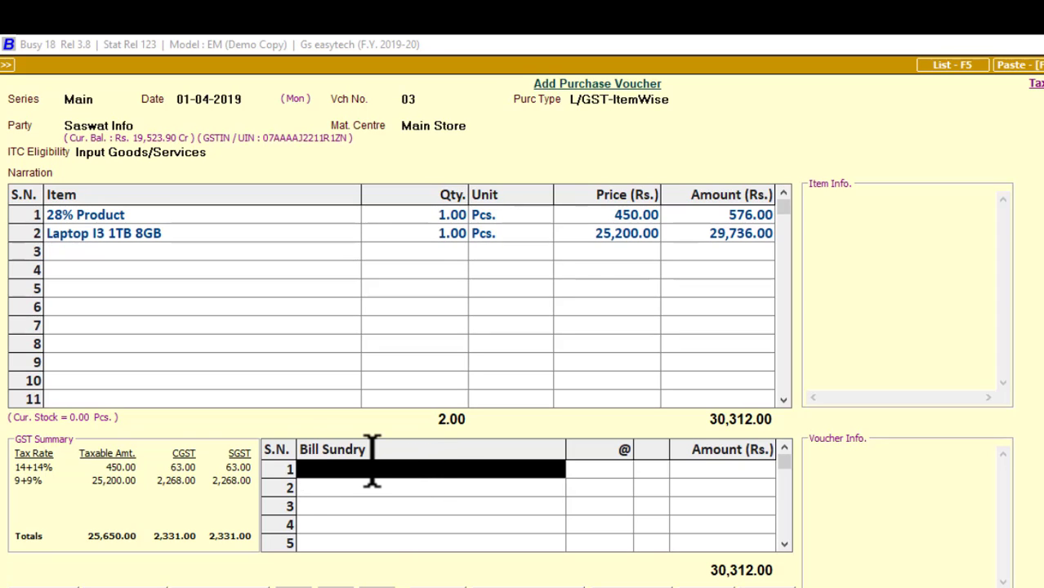
text(f)
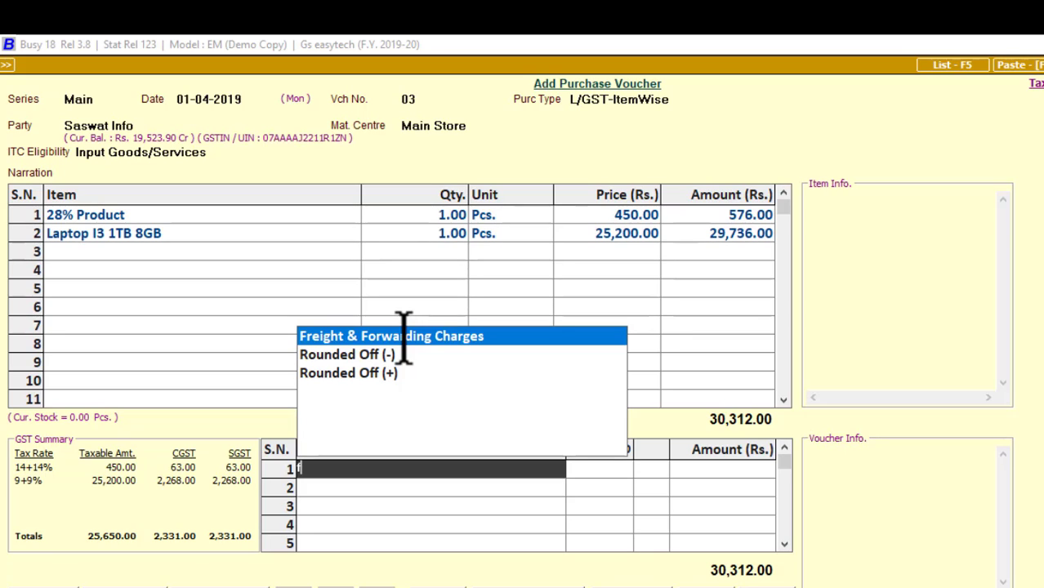
key(Return)
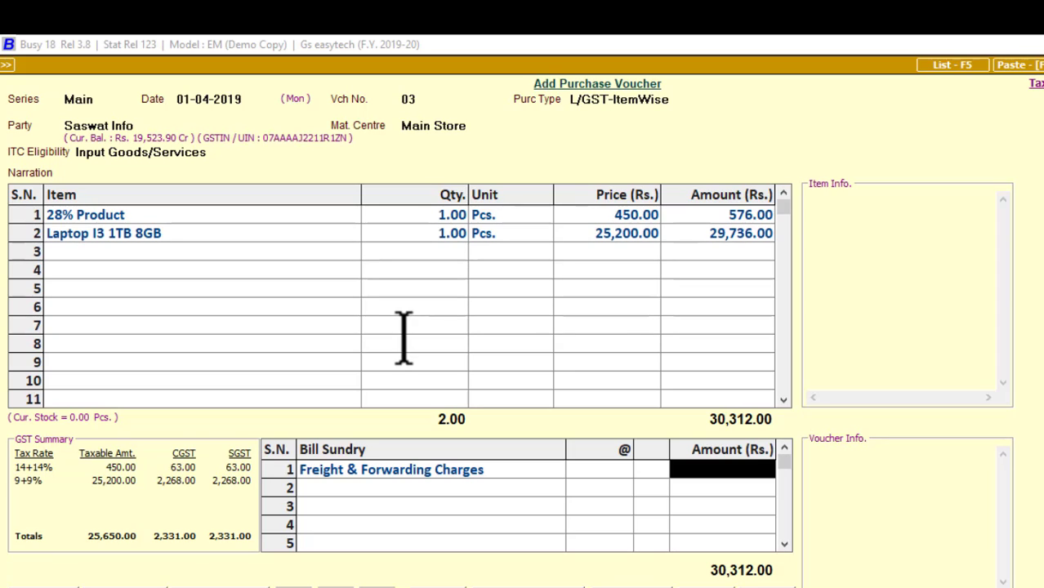
text(450)
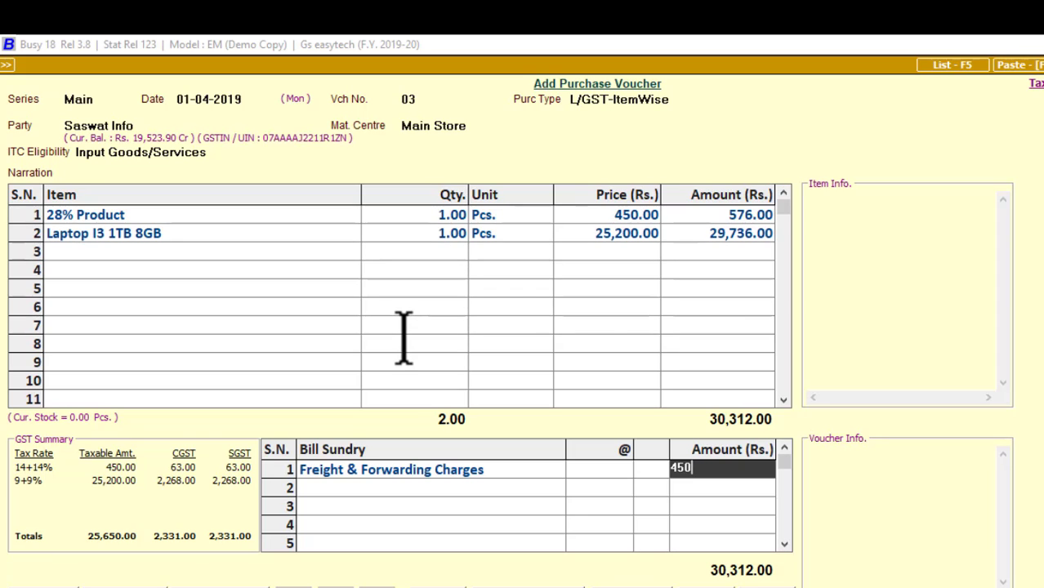
key(Return)
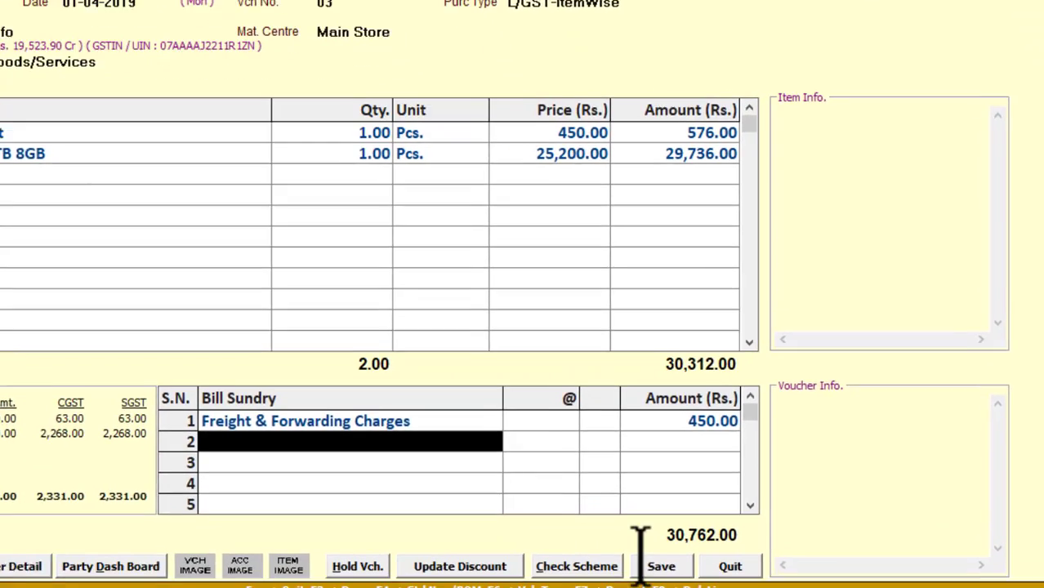
- Save the voucher with purchase bill number saw/03 dated 01-04-2019 and accept the New Ref. bill reference
click(658, 566)
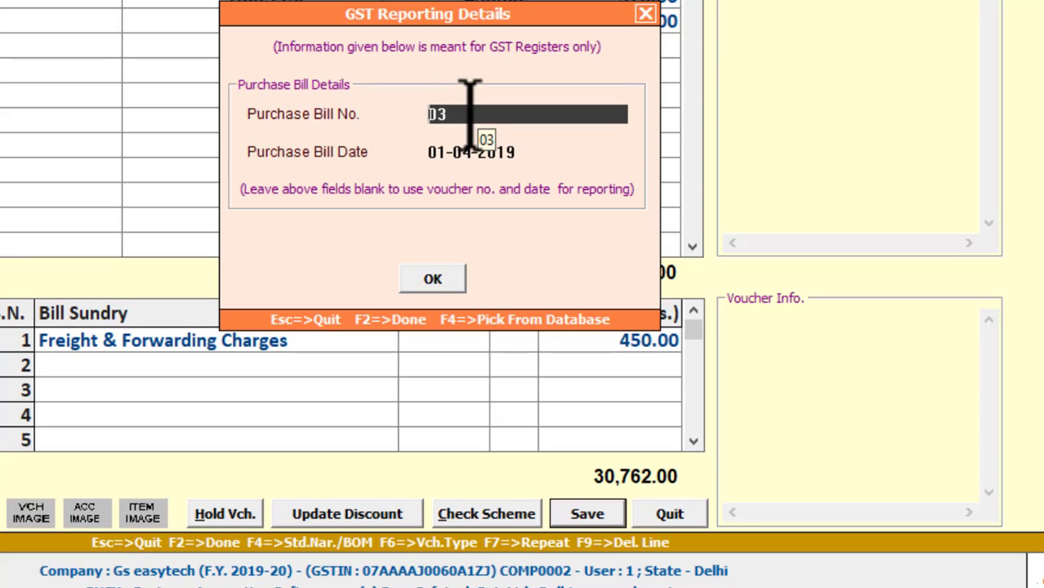
drag(468, 112, 426, 112)
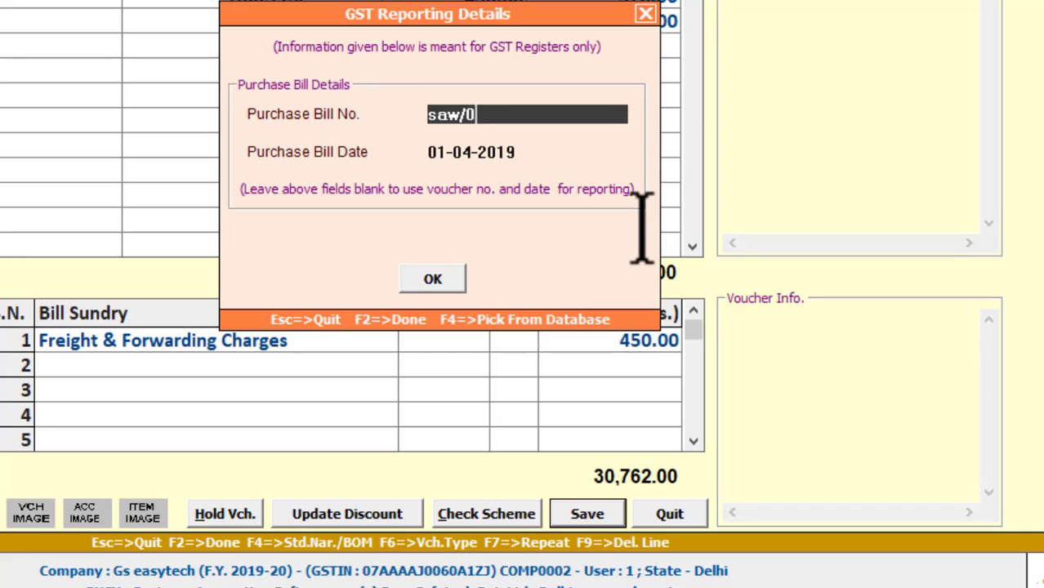
key(Return)
key(Return)
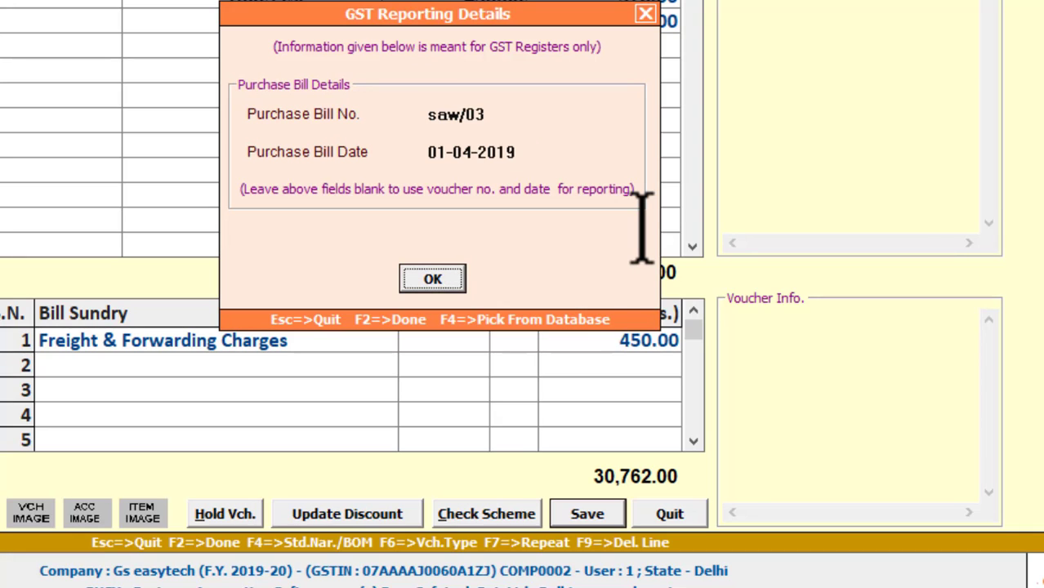
key(Return)
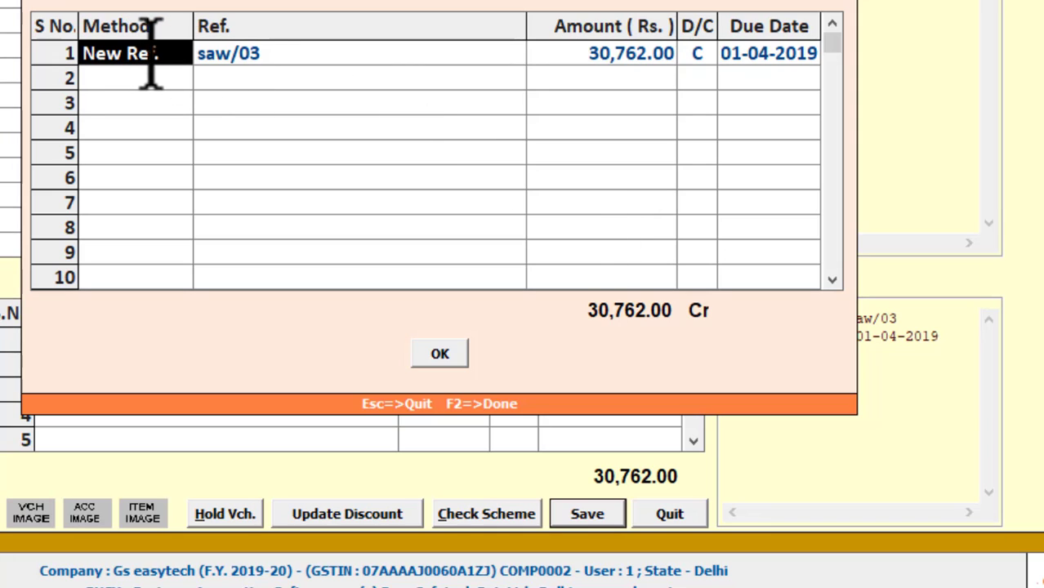
click(243, 54)
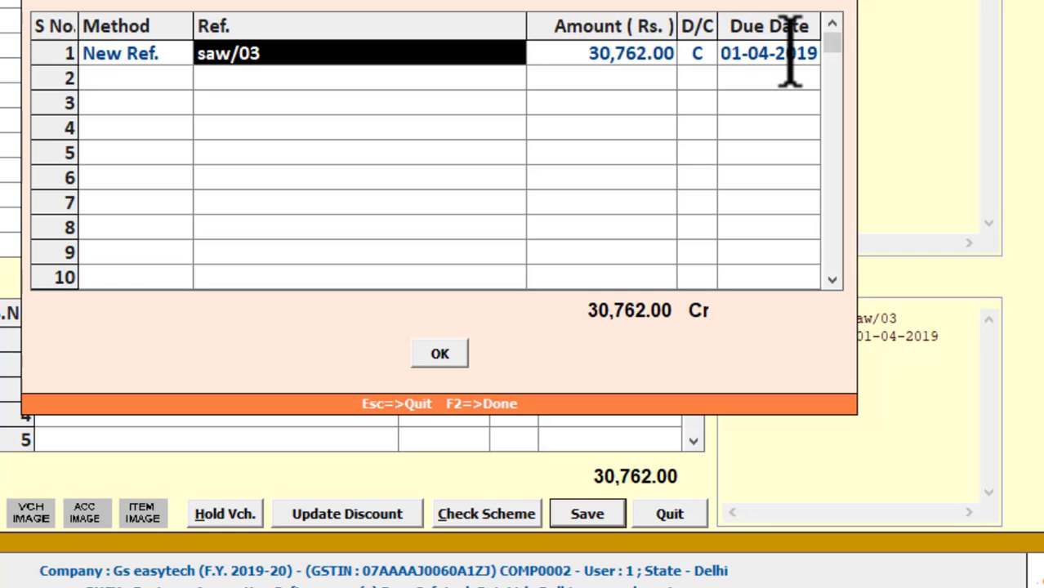
click(436, 353)
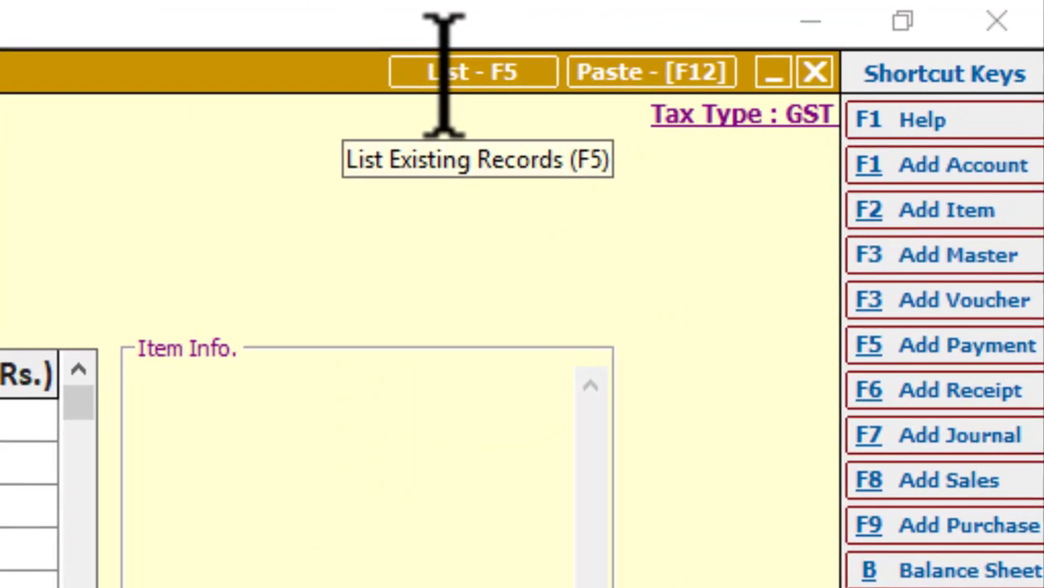
- List the purchase vouchers of series Main and open voucher 03 from Saswat Info
click(448, 72)
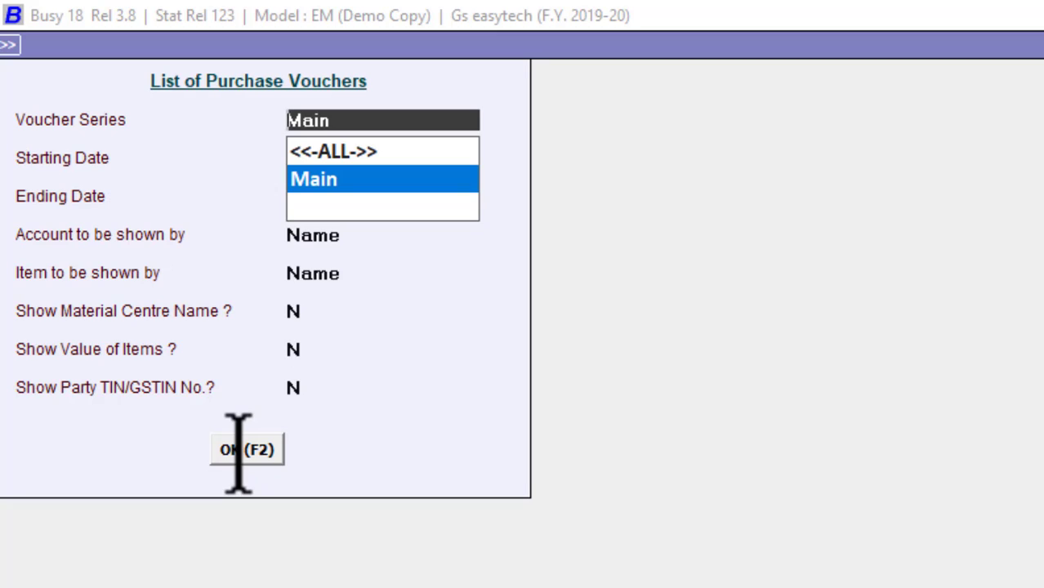
click(238, 452)
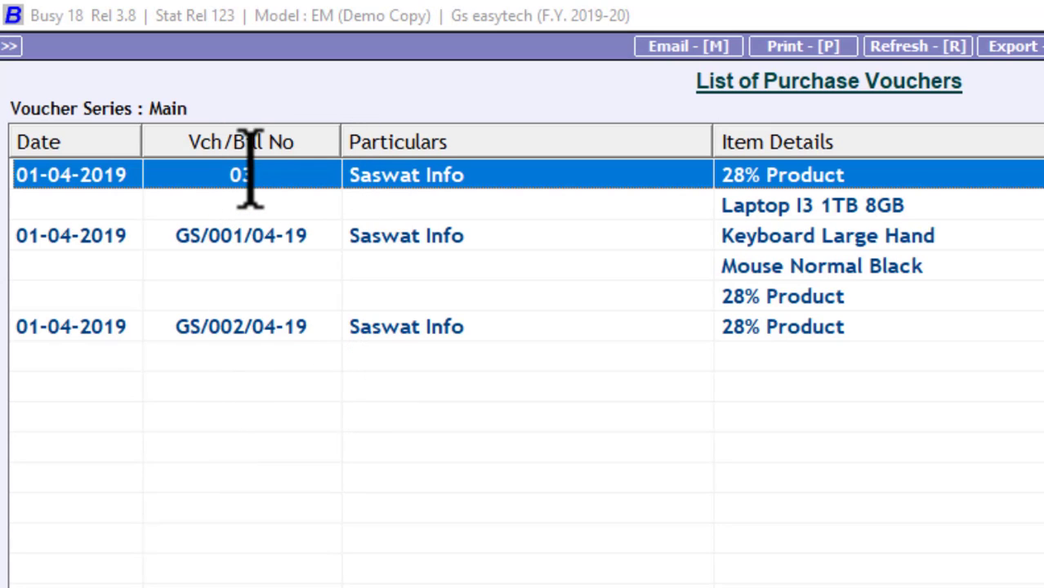
double_click(516, 175)
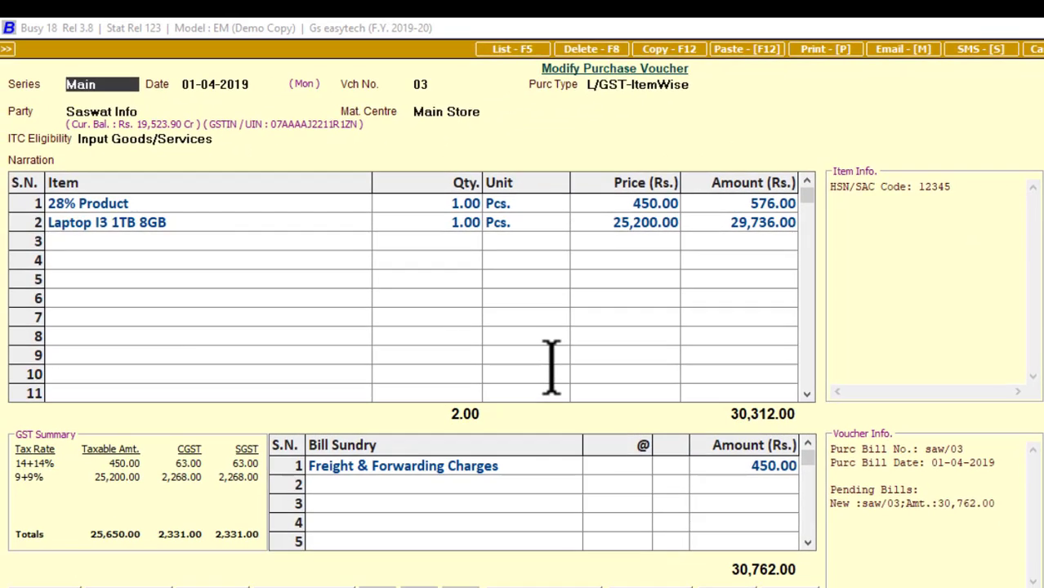
- Preview the purchase invoice in STANDARD format and examine its item GST, freight charges, grand total and tax summary
key(alt+p)
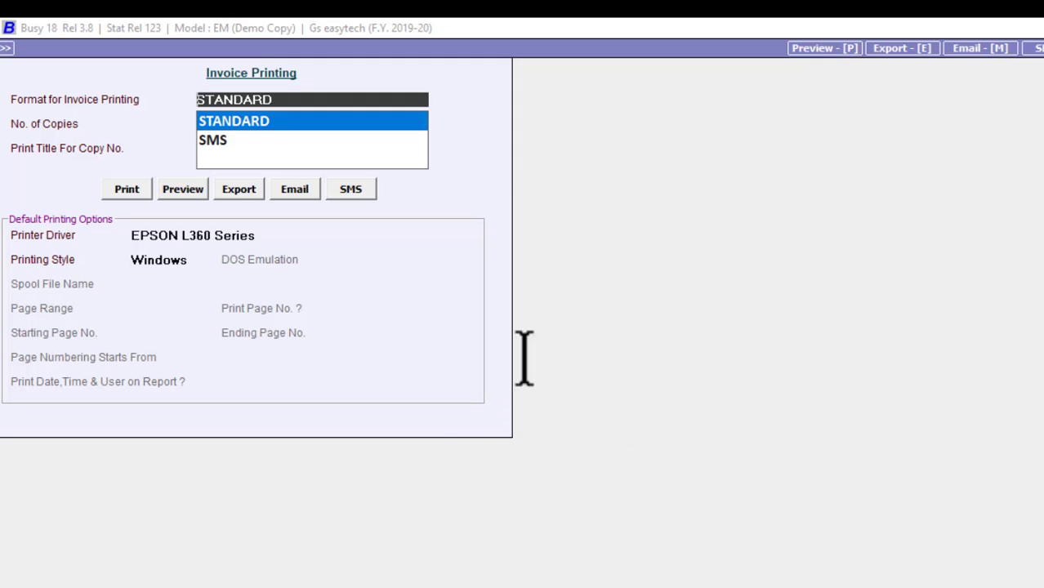
click(181, 188)
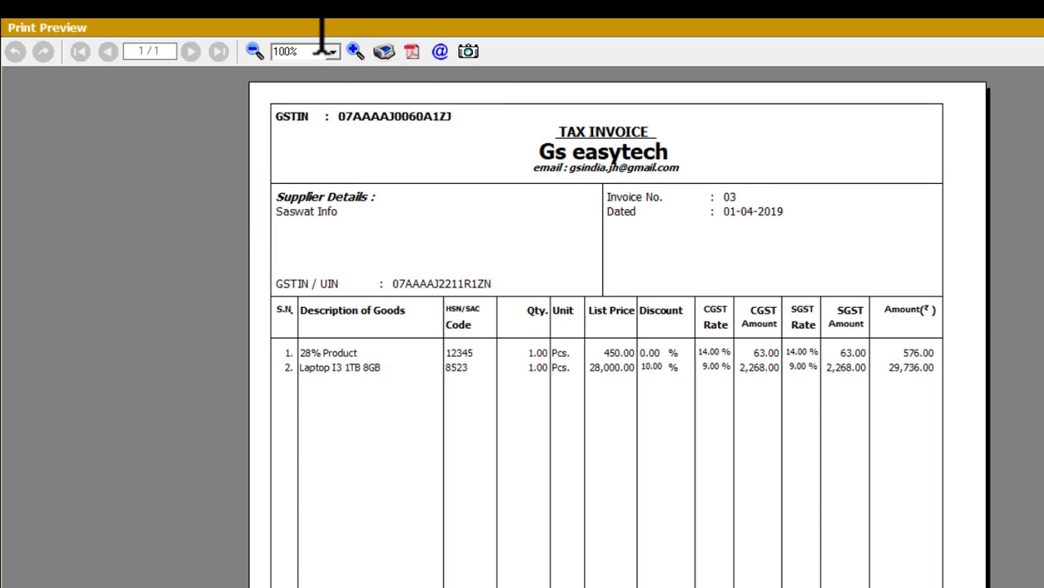
click(354, 50)
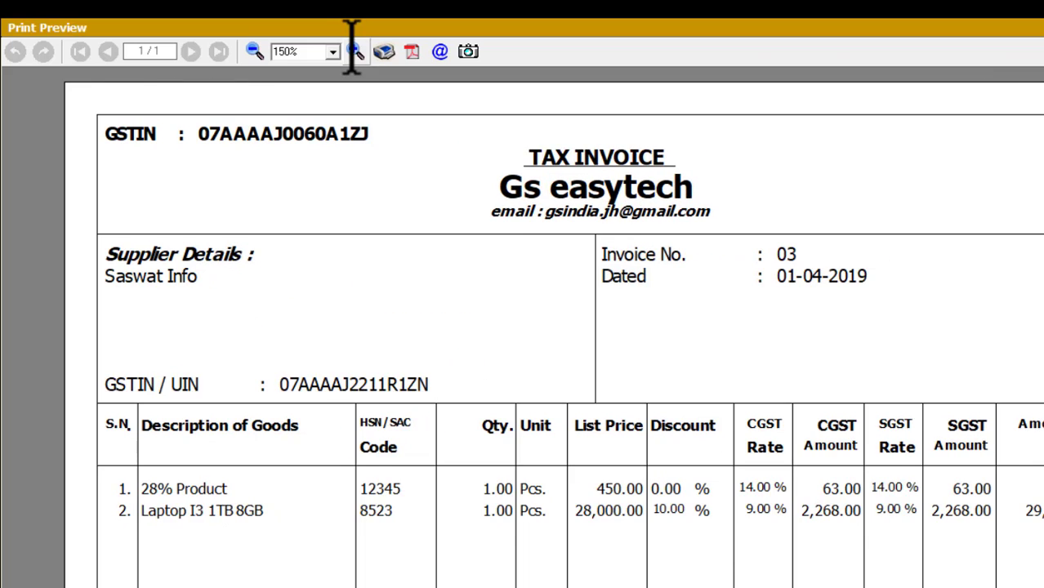
click(354, 50)
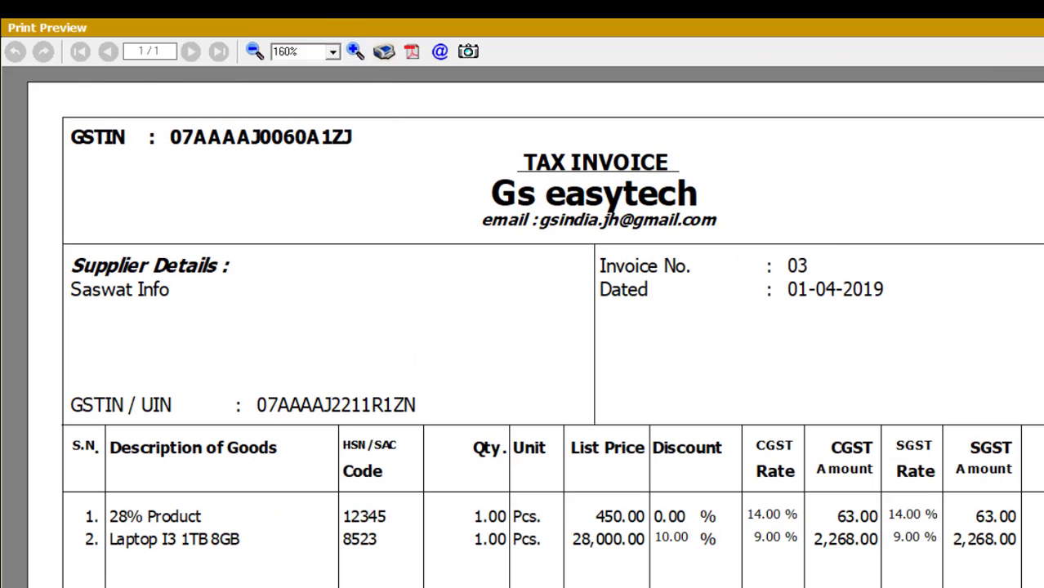
scroll(534, 327, down, 3)
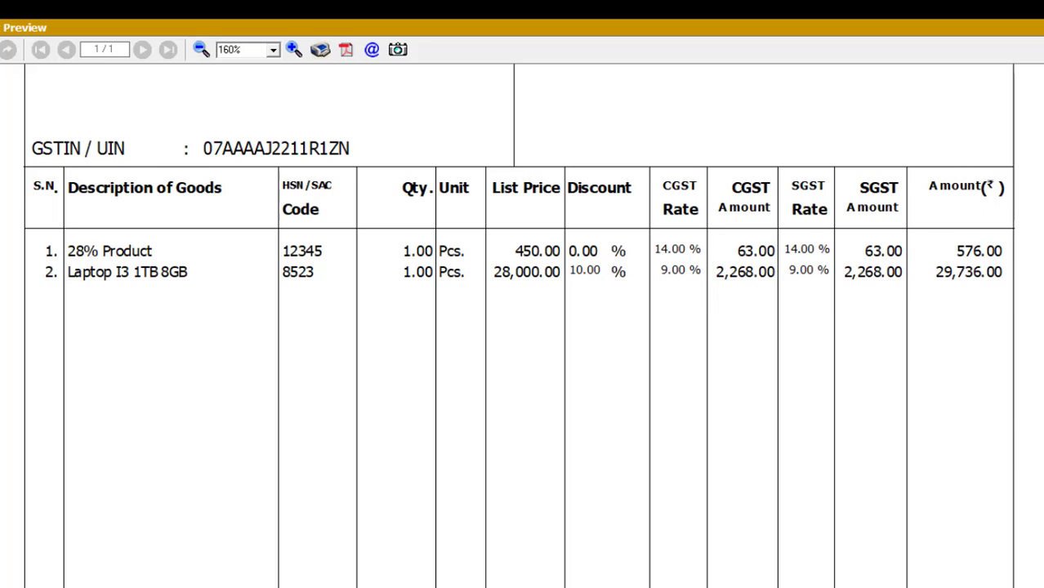
scroll(1030, 360, down, 5)
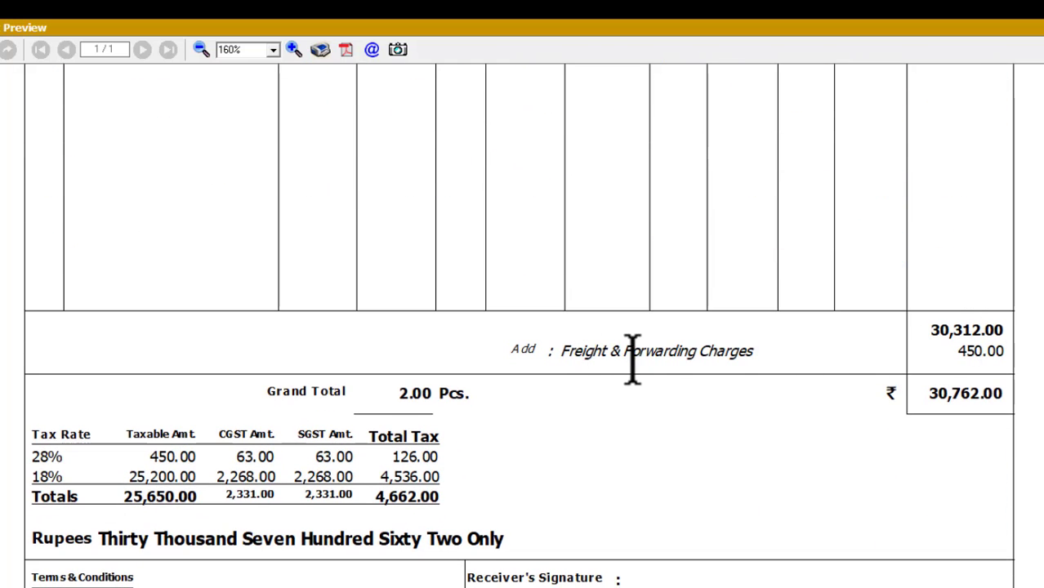
click(976, 408)
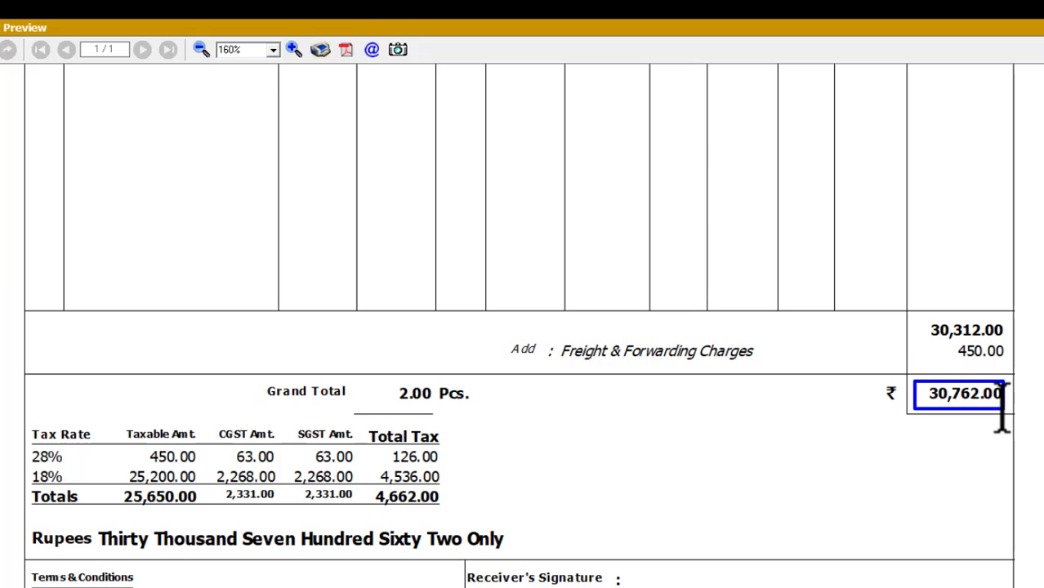
click(27, 448)
drag(109, 498, 443, 508)
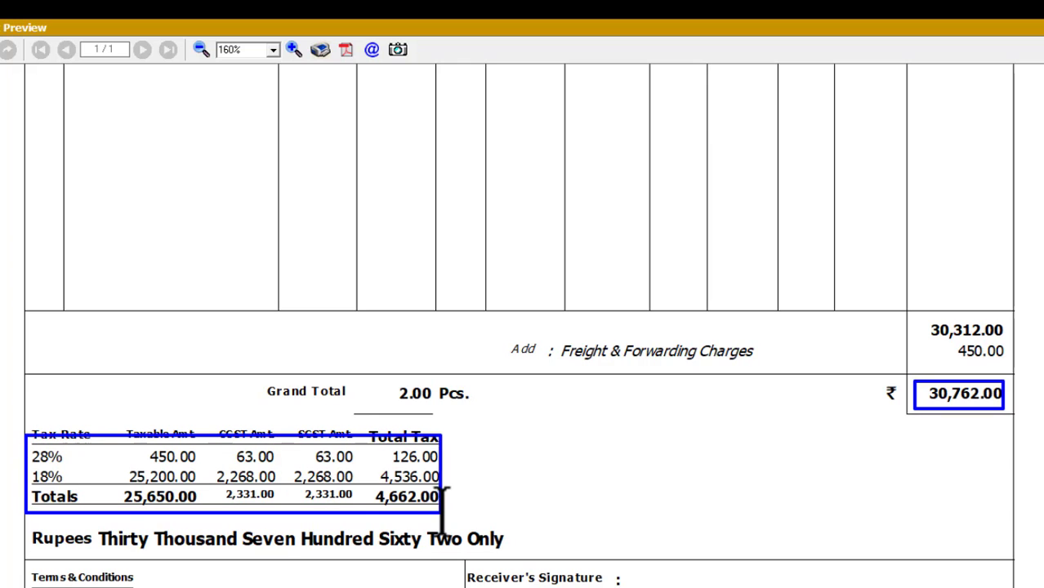
key(Escape)
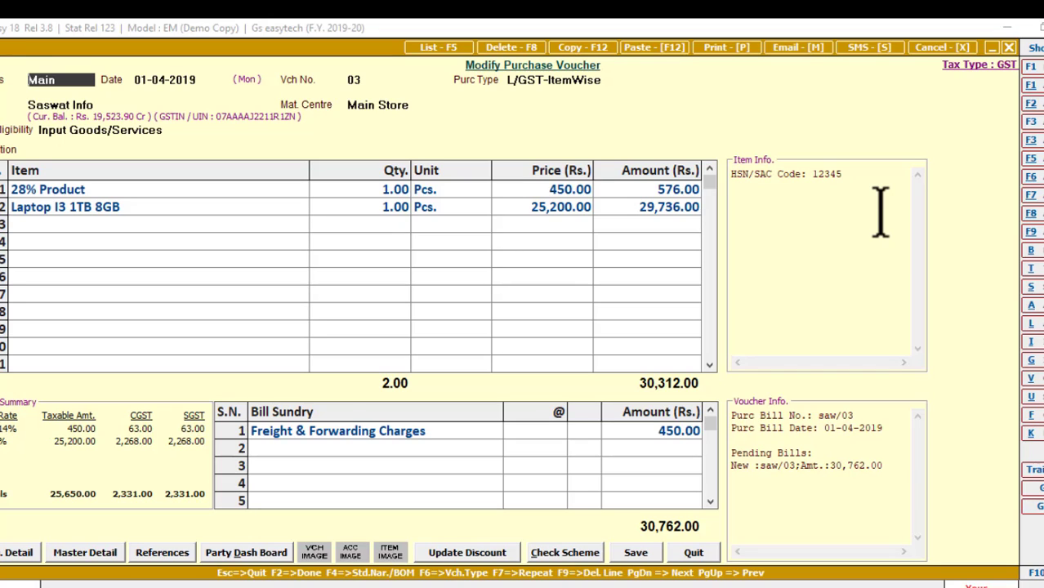
- Check the number of the open voucher, return to the purchase voucher list and compare it with the GS-prefixed voucher numbers
click(369, 85)
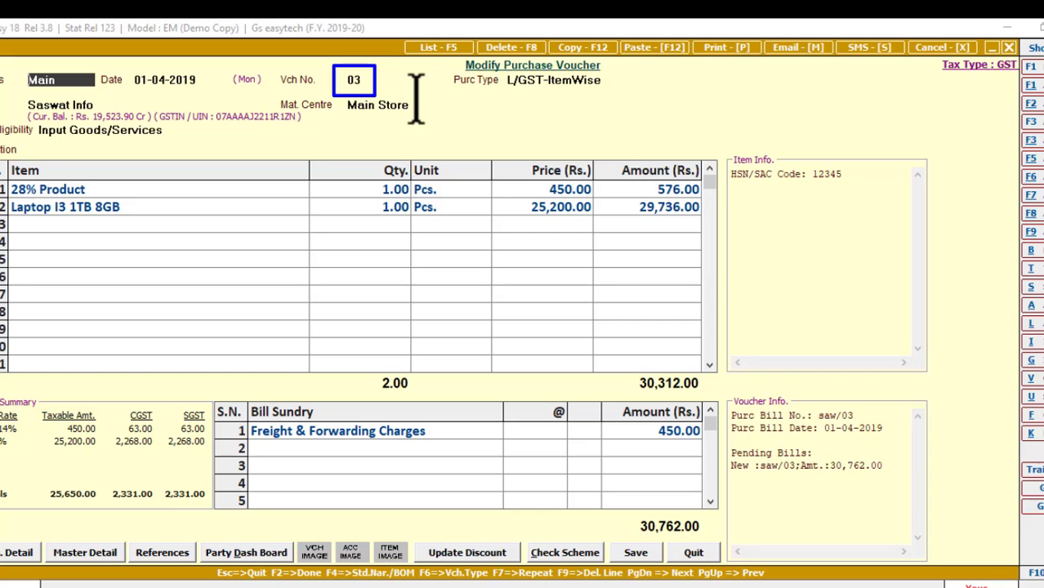
key(F5)
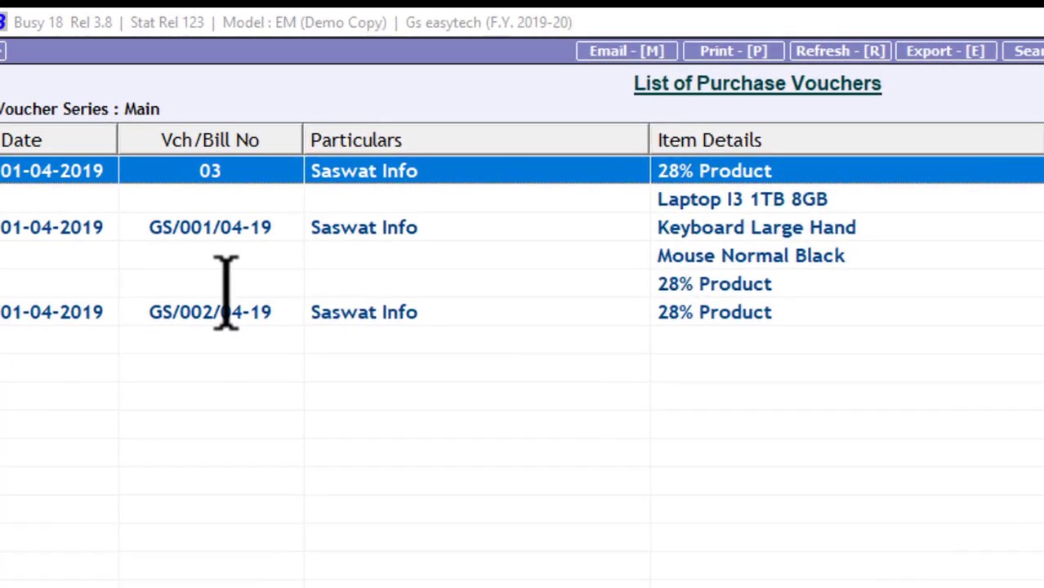
drag(178, 248, 372, 305)
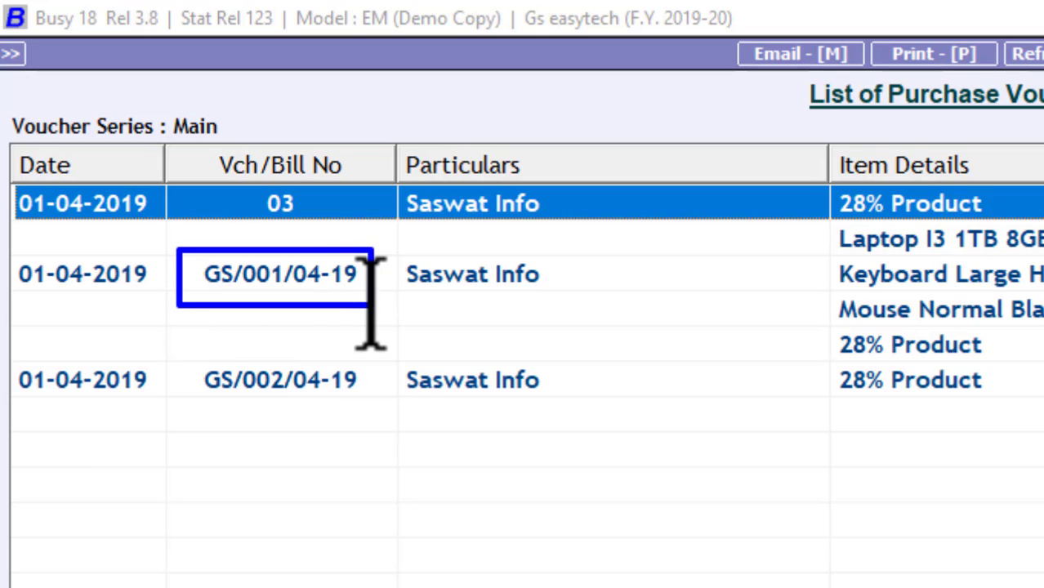
- Compare the GS-prefixed numbers, leave the purchase voucher list and open the Vouchers Configuration
drag(219, 369, 385, 406)
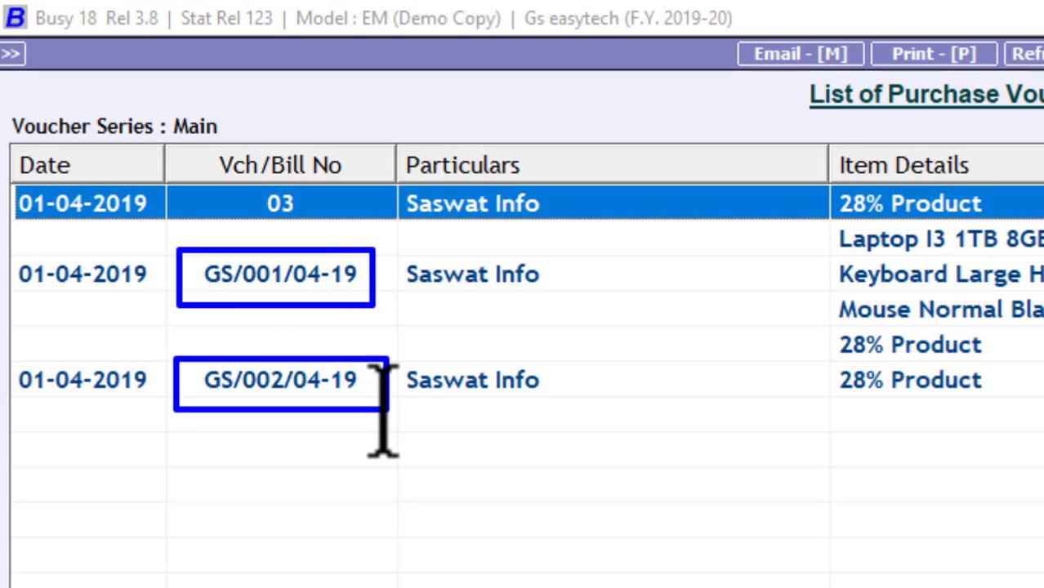
key(Escape)
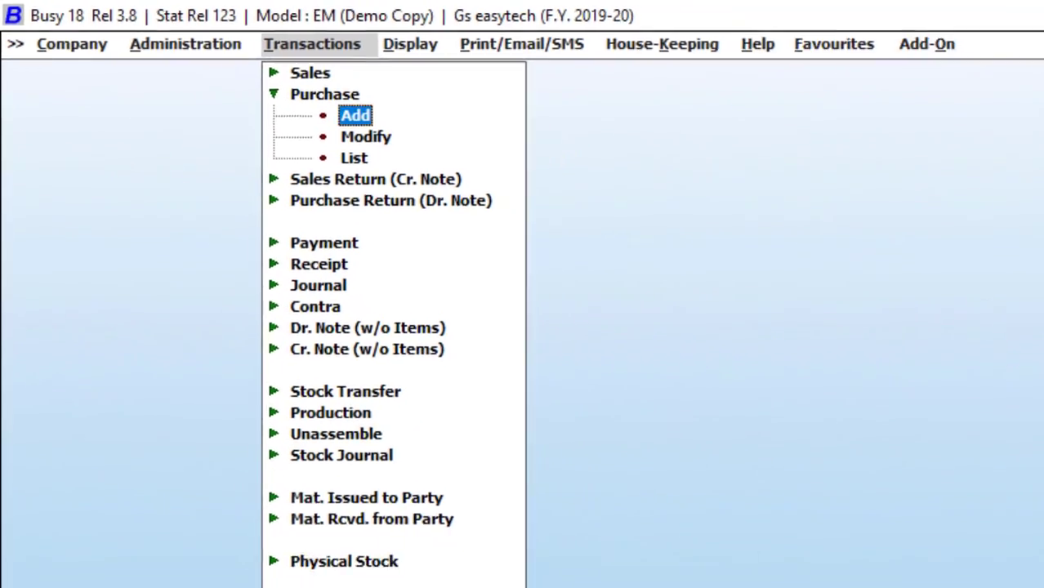
key(Escape)
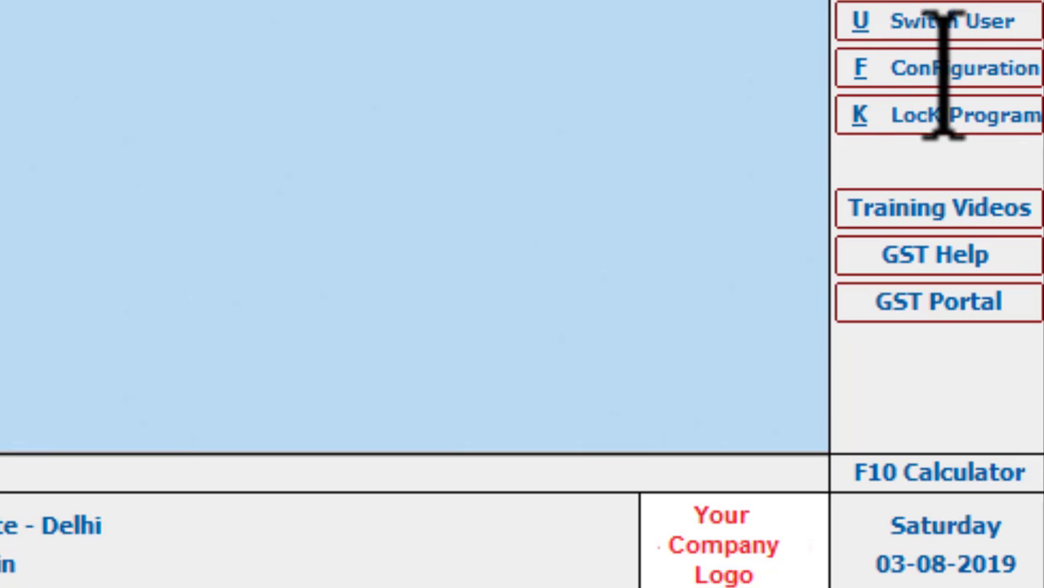
click(948, 68)
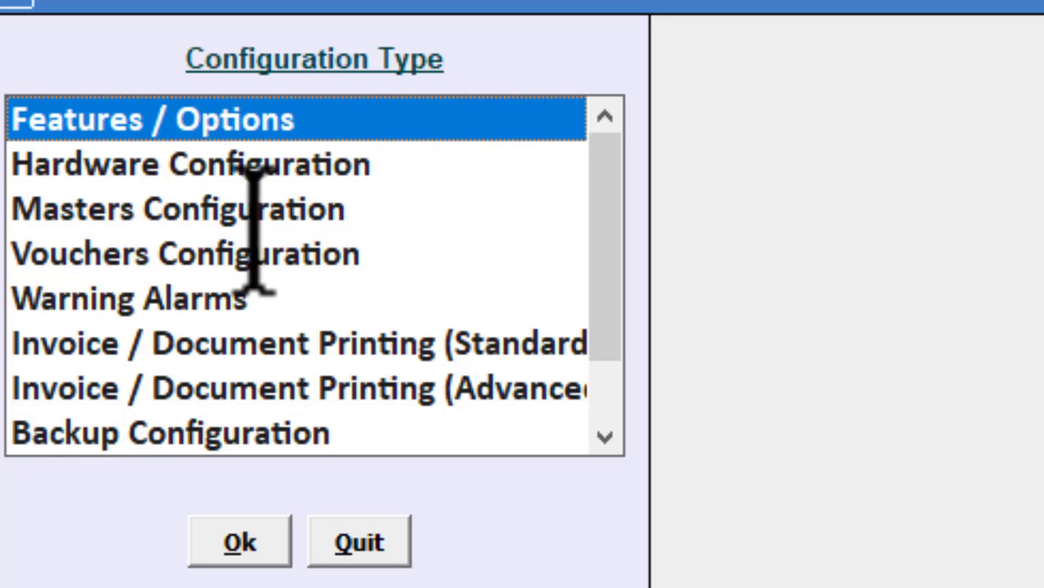
click(178, 255)
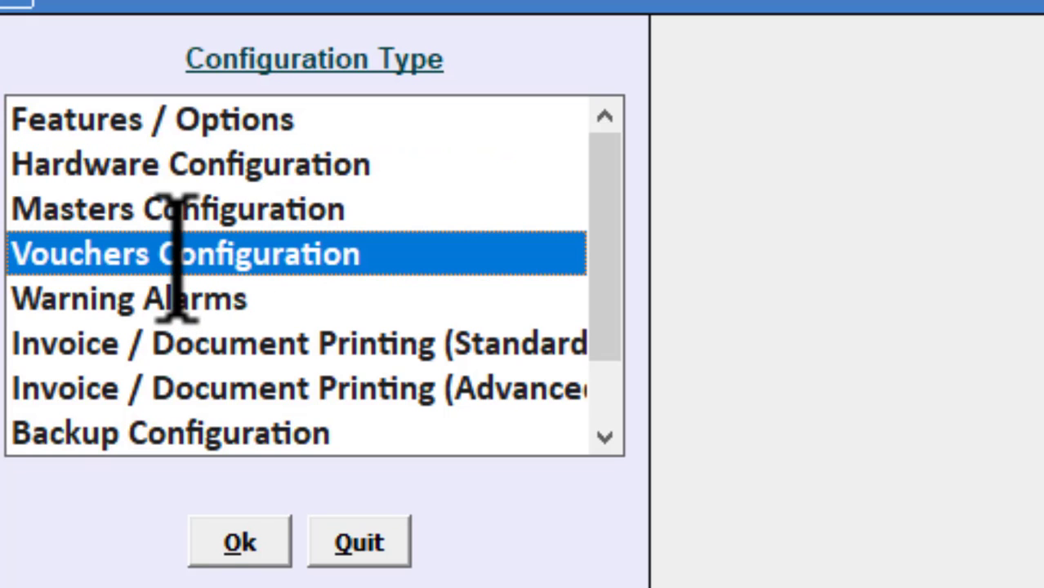
click(230, 539)
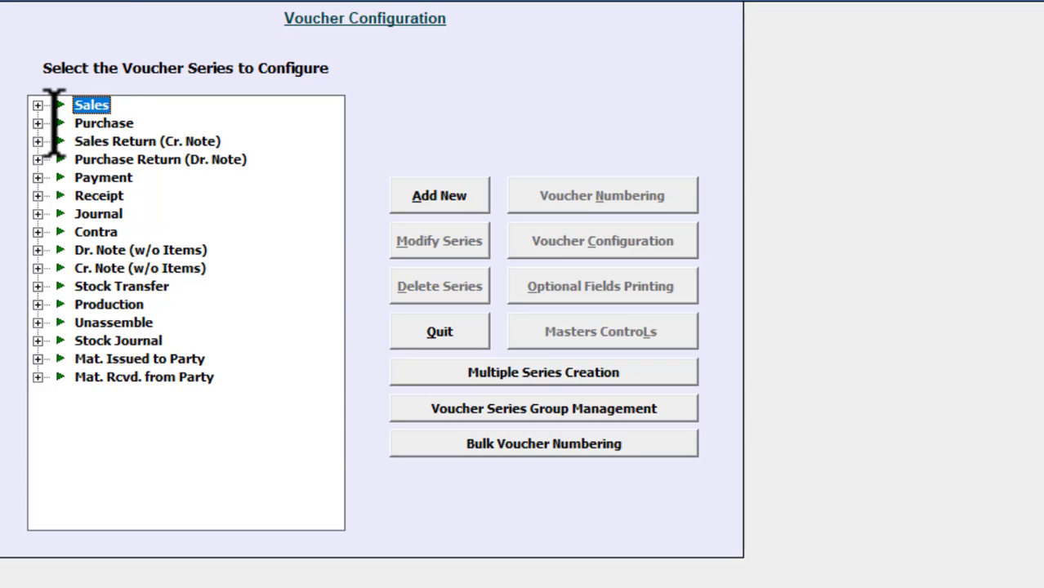
- Open the voucher numbering settings of the Purchase voucher series Main
click(55, 122)
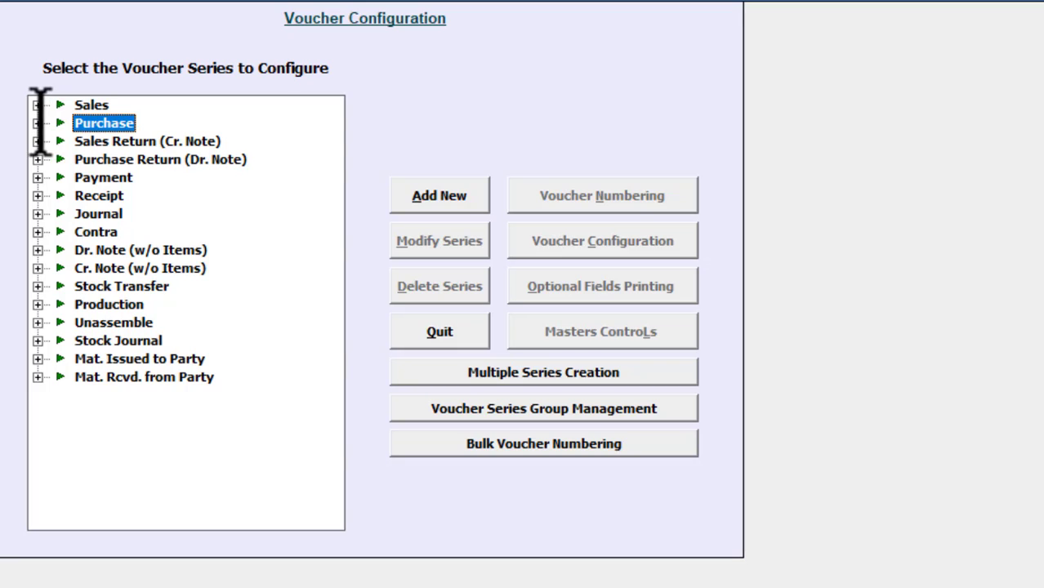
click(39, 122)
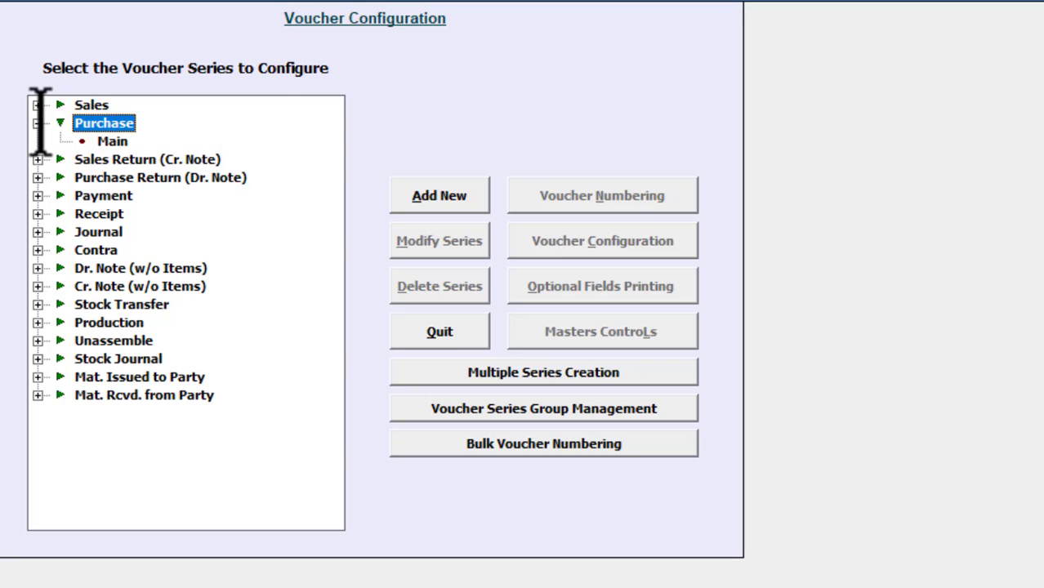
click(115, 141)
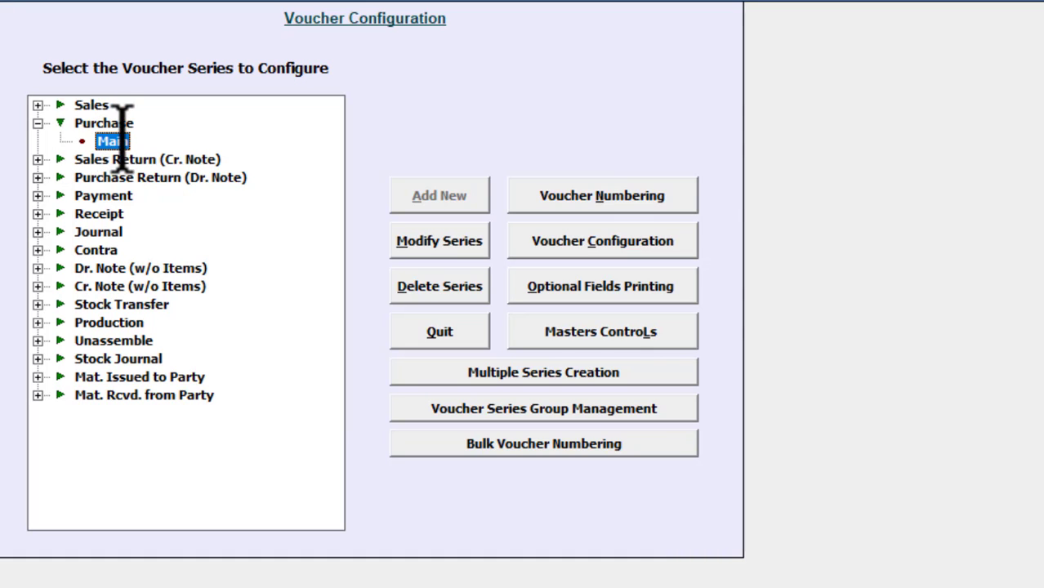
click(621, 196)
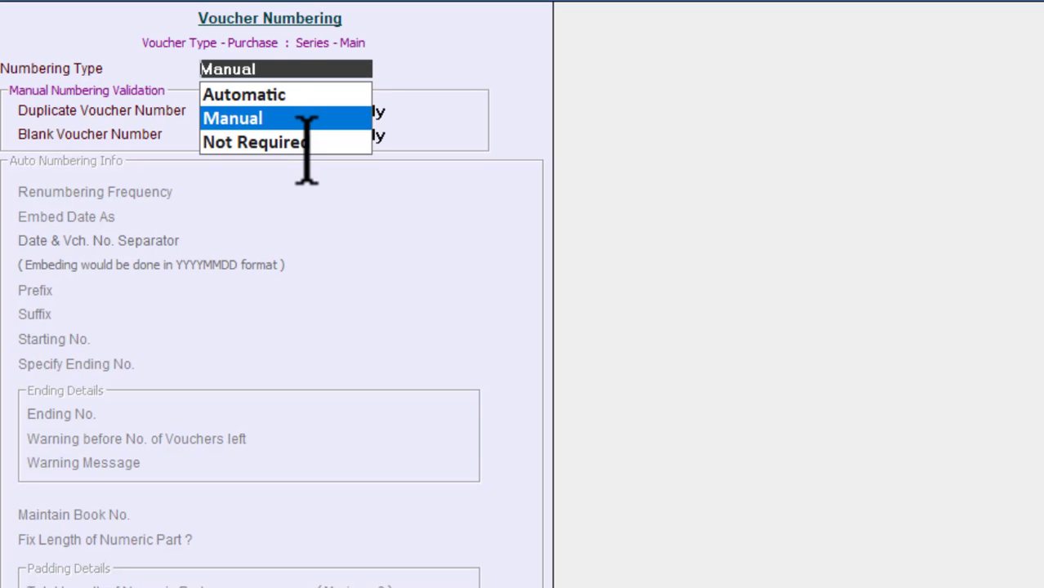
- Review the Manual numbering validation options for duplicate and blank voucher numbers and leave the numbering settings
click(249, 118)
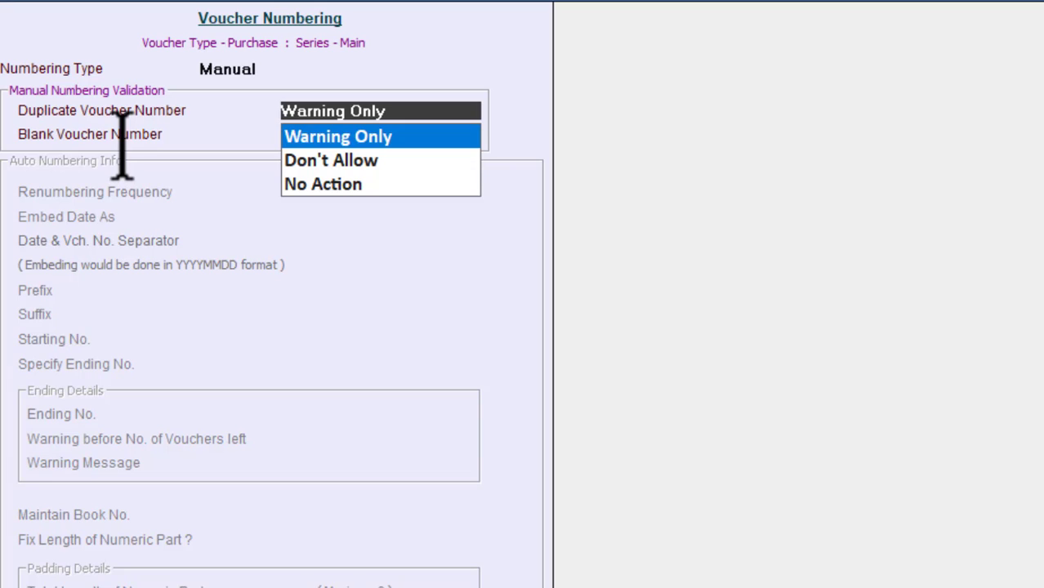
drag(7, 102, 214, 123)
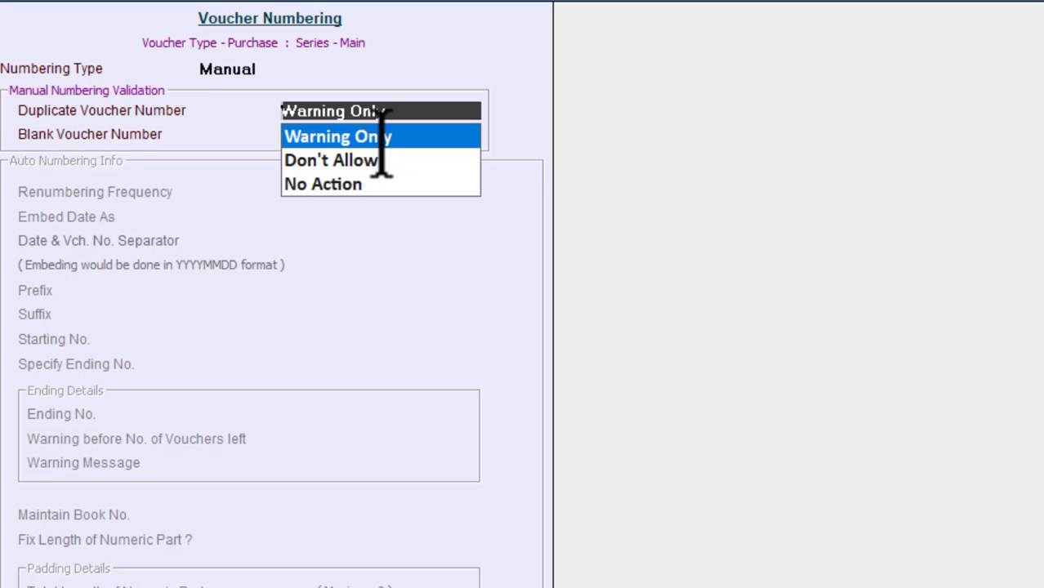
key(Return)
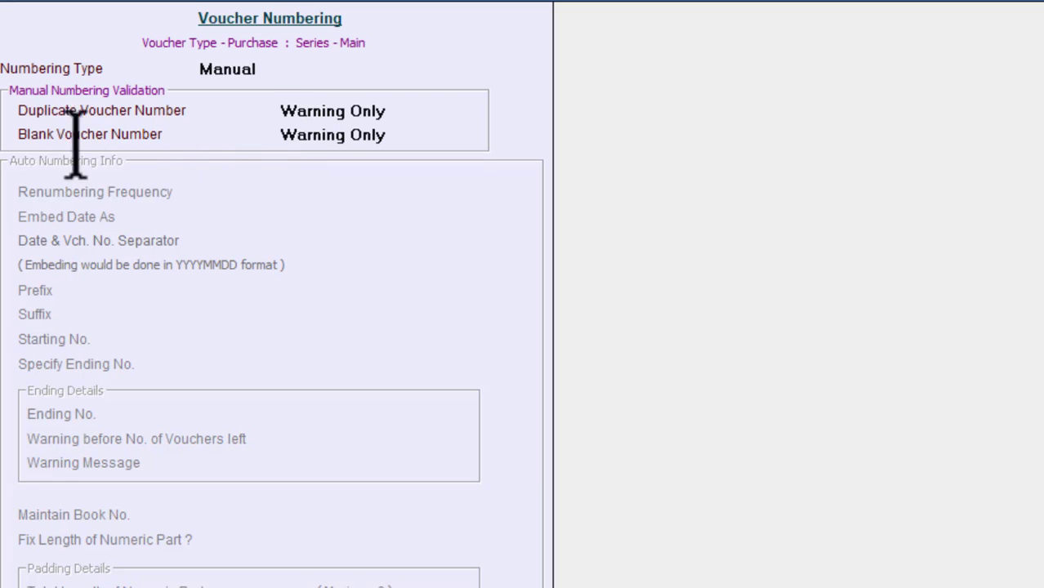
mouse_move(7, 125)
mouse_down()
mouse_move(201, 168)
mouse_move(418, 155)
mouse_up()
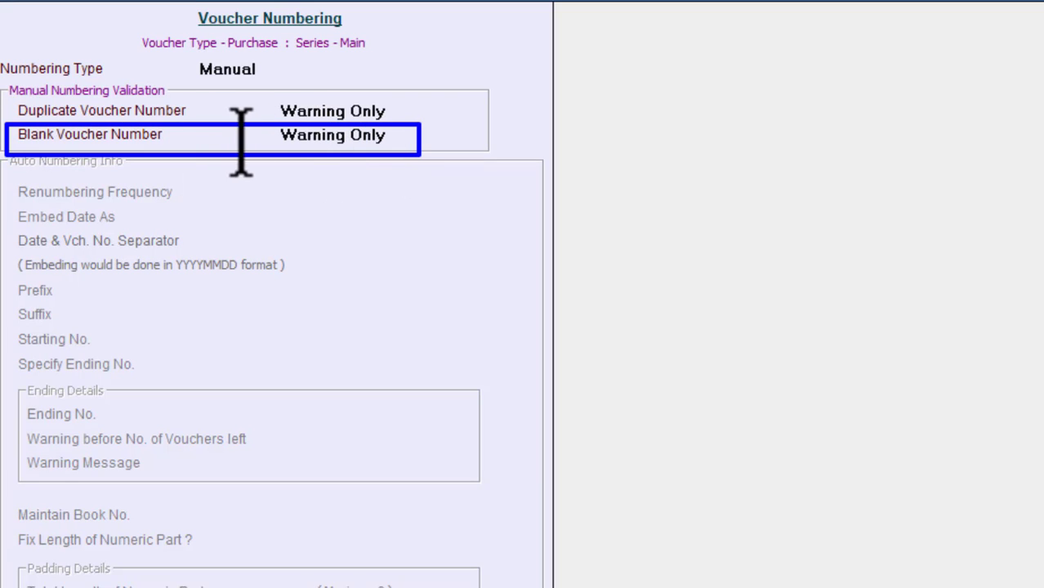
click(349, 135)
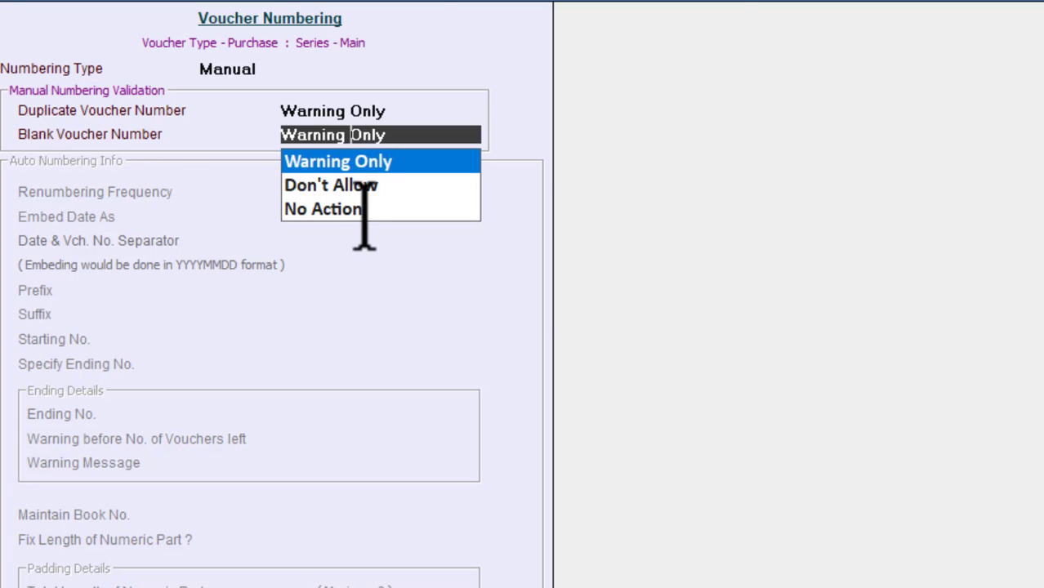
key(Escape)
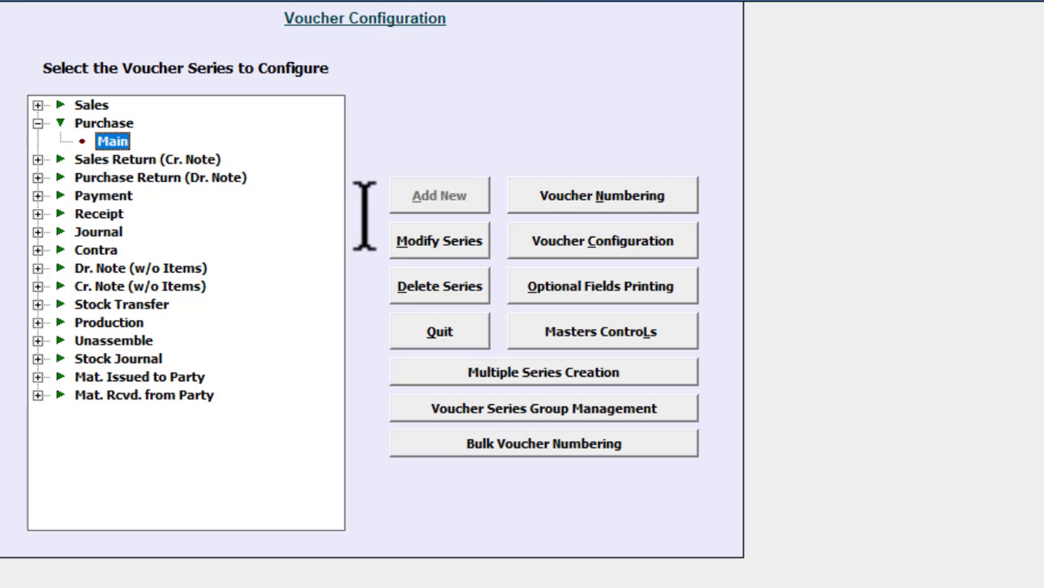
- Set the Purchase series Main to Automatic numbering with Monthly renumbering and the month embedded As Suffix
click(606, 201)
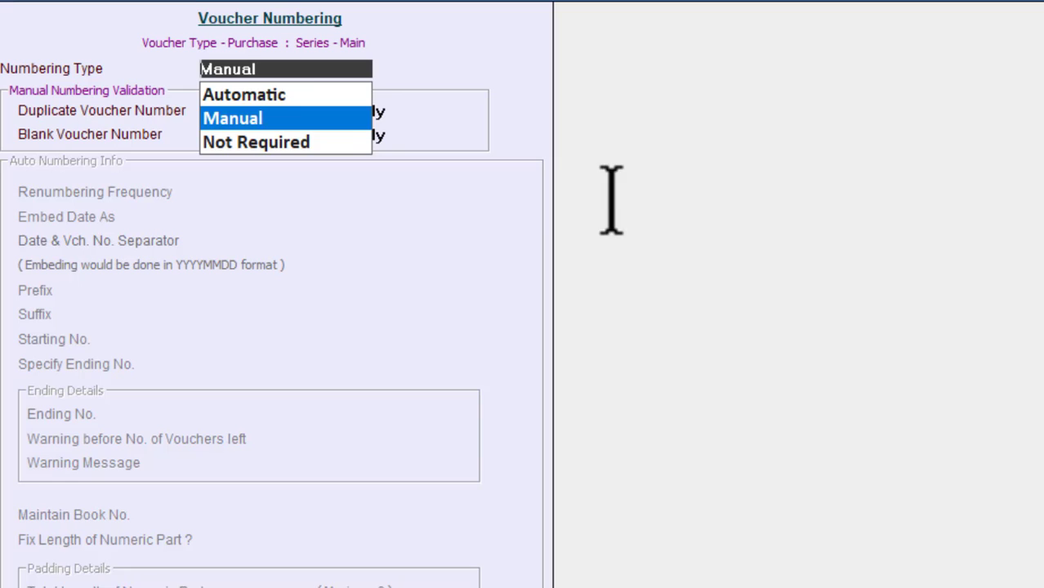
click(250, 95)
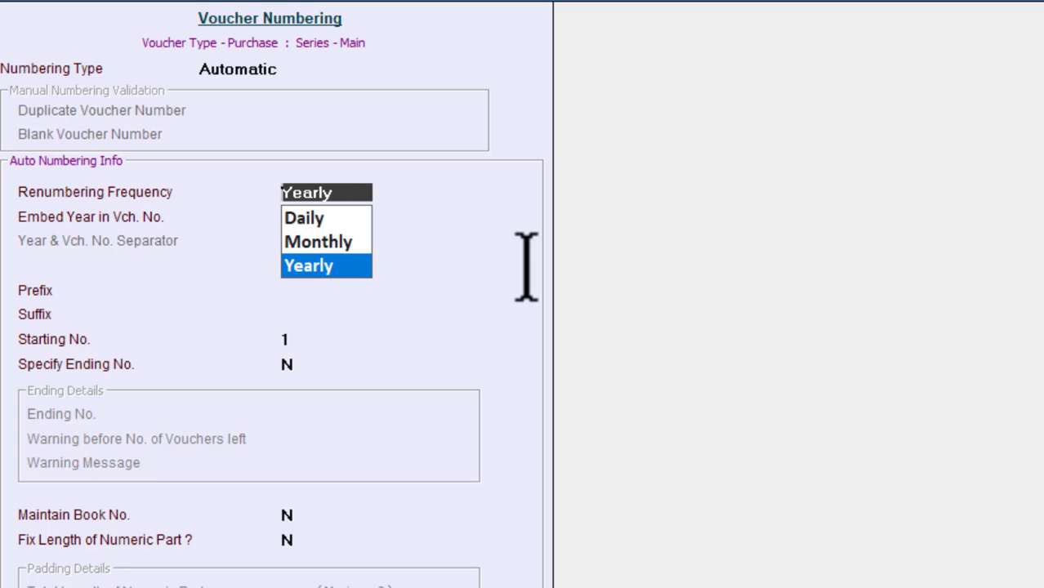
click(331, 242)
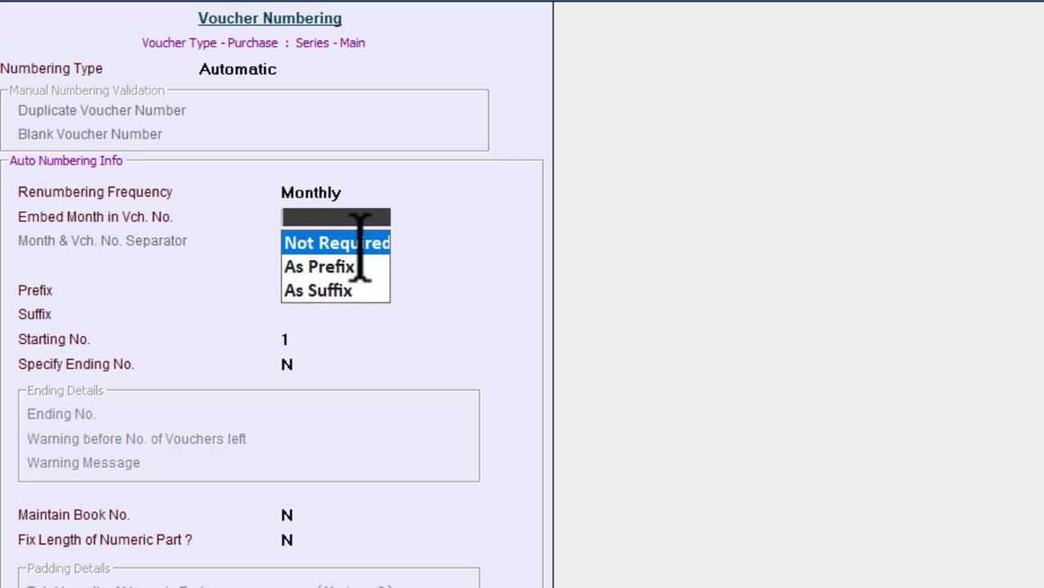
click(339, 291)
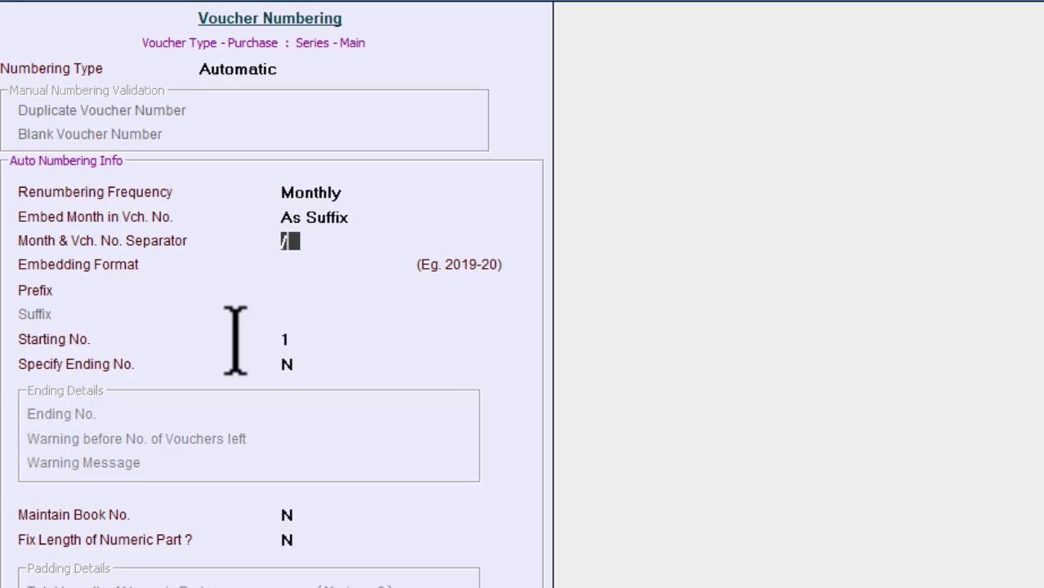
- Set the month and voucher number separator to / and the embedding format to MMM-YYYY
key(Return)
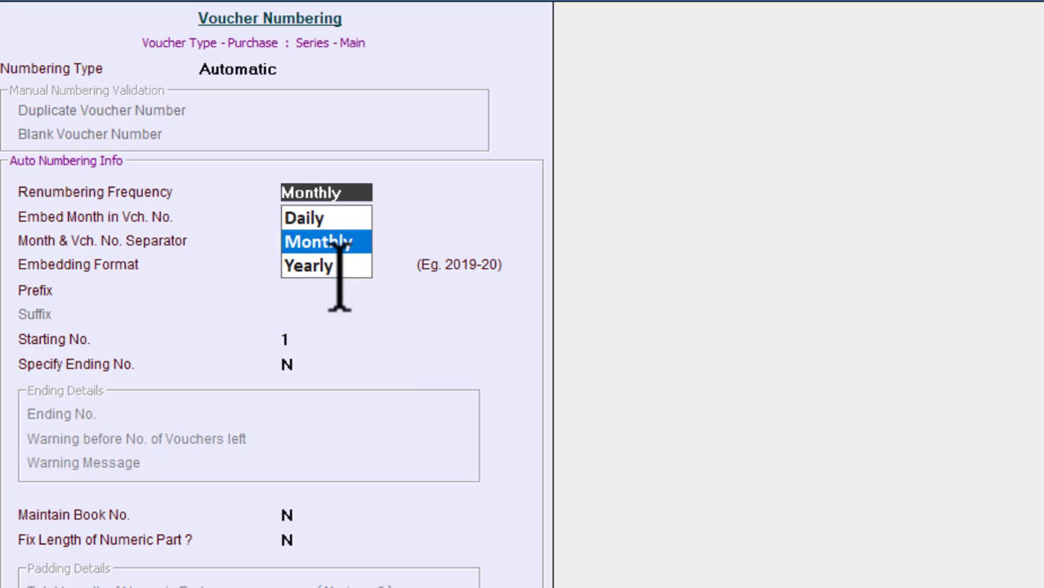
key(Return)
key(Return)
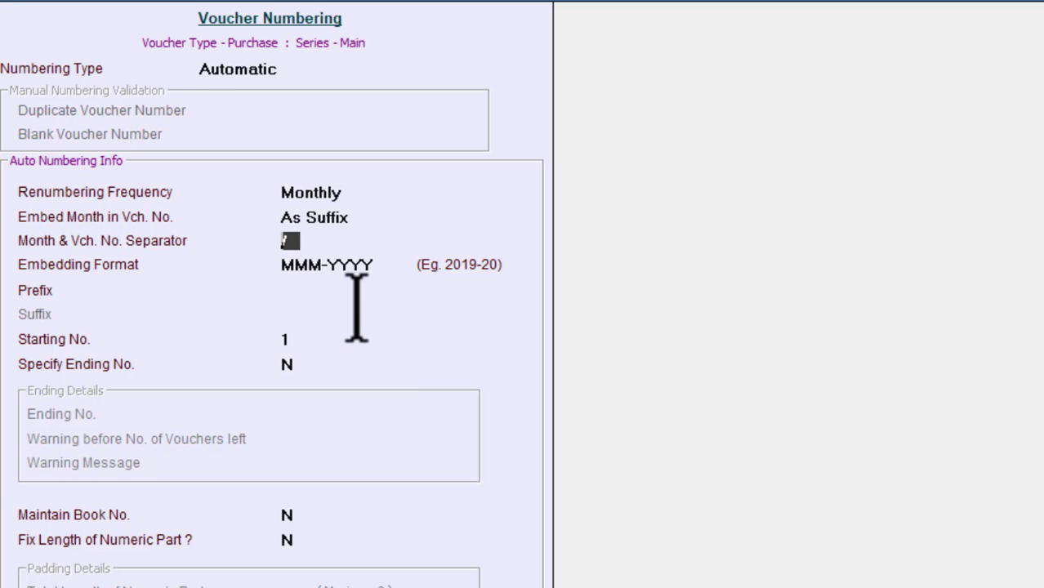
key(Return)
key(Return)
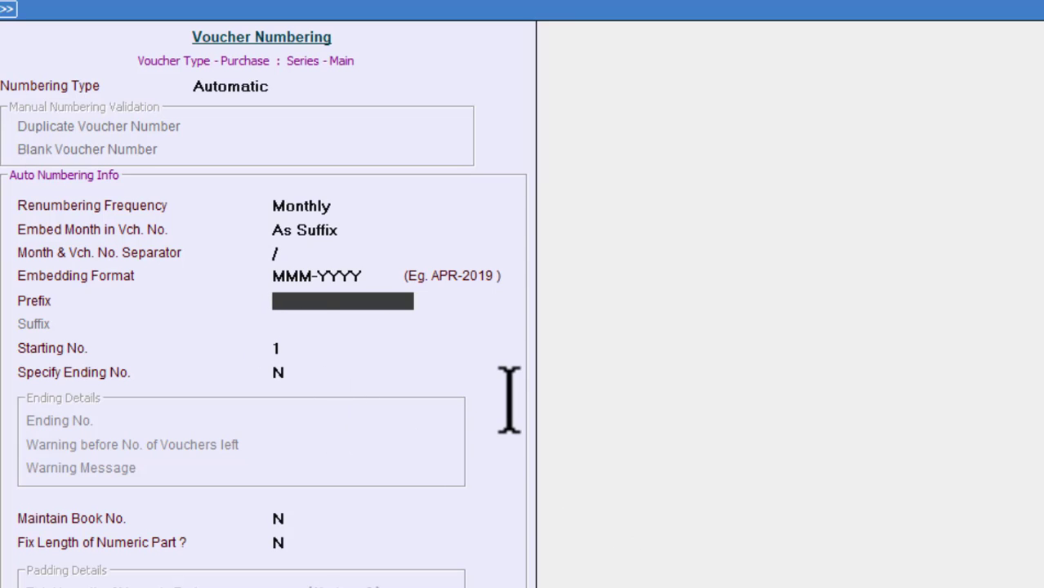
- Set the prefix to Gs, keep starting number 1 without ending or book number, and enable a fixed length for the numeric part
text(Gs)
key(Return)
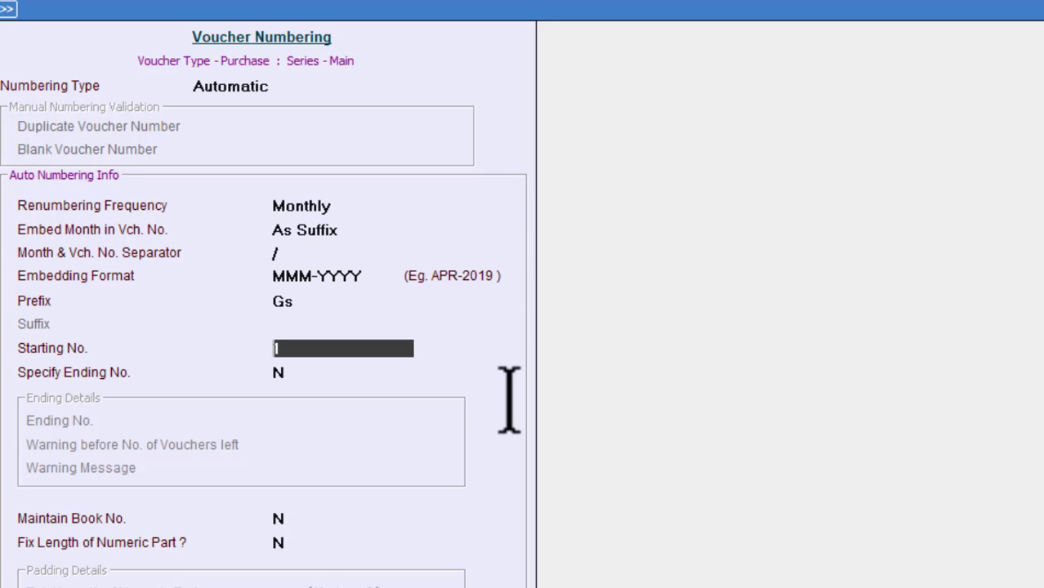
key(Return)
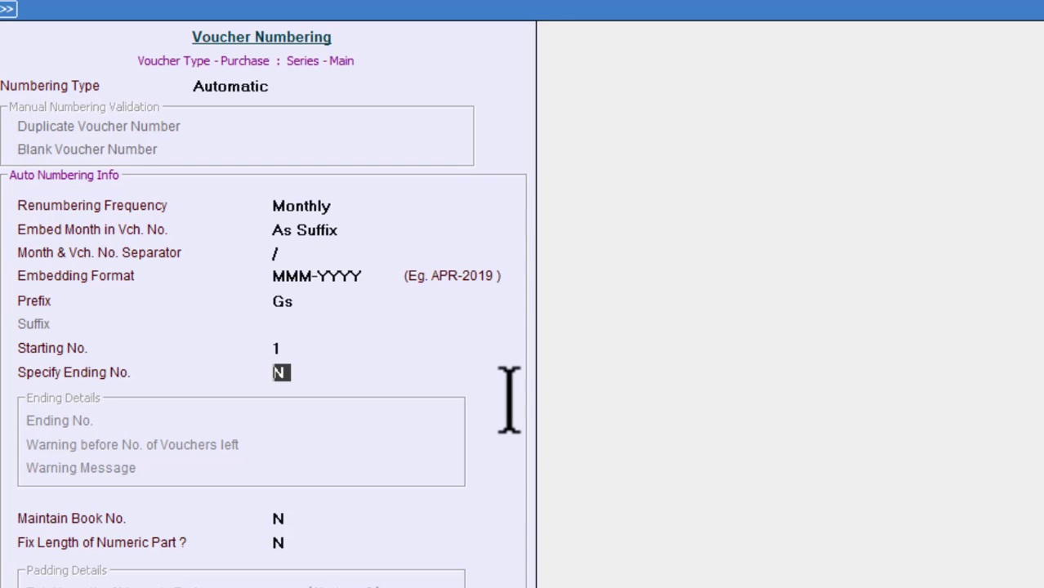
key(Return)
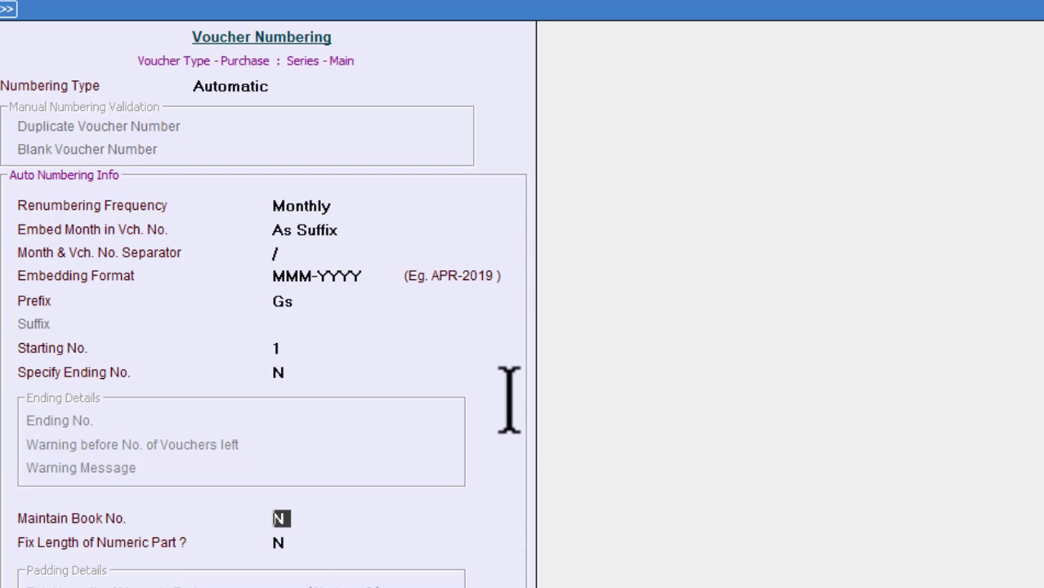
key(Return)
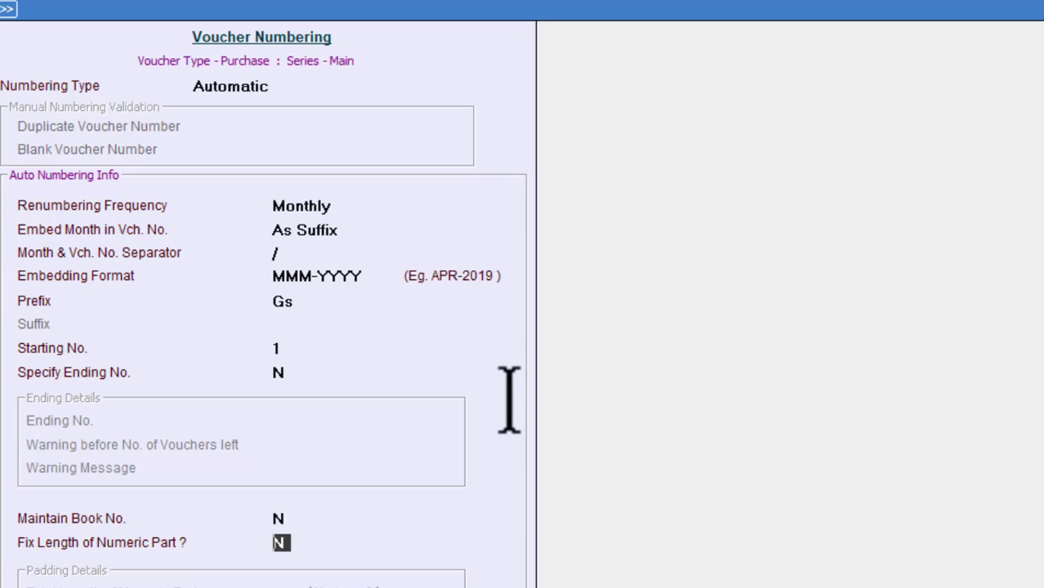
key(y)
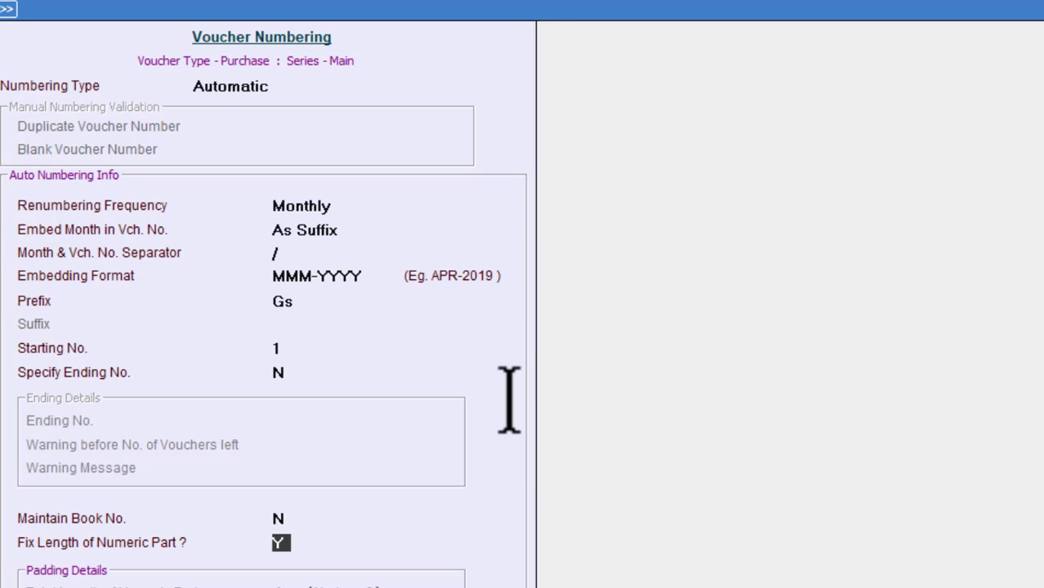
key(Return)
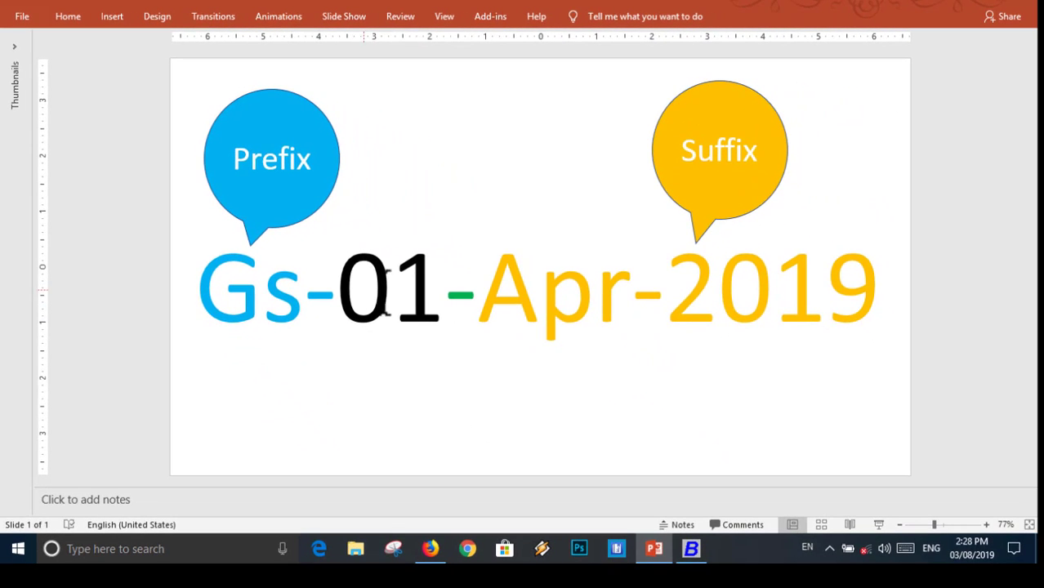
- In PowerPoint, insert a zero into the sample number so it reads Gs-001-Apr-2019, and switch back to Busy
click(392, 306)
text(0)
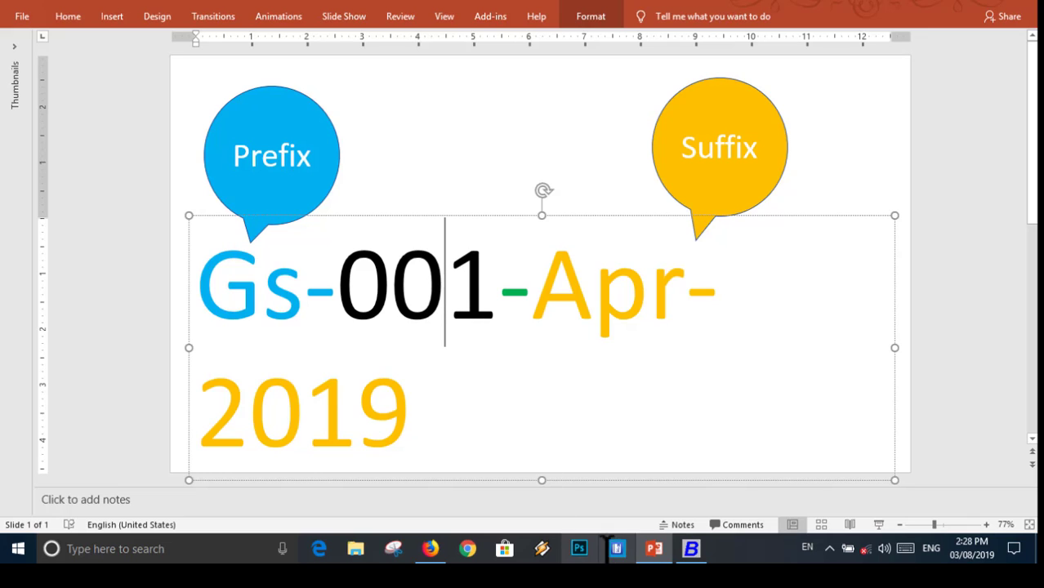
click(691, 549)
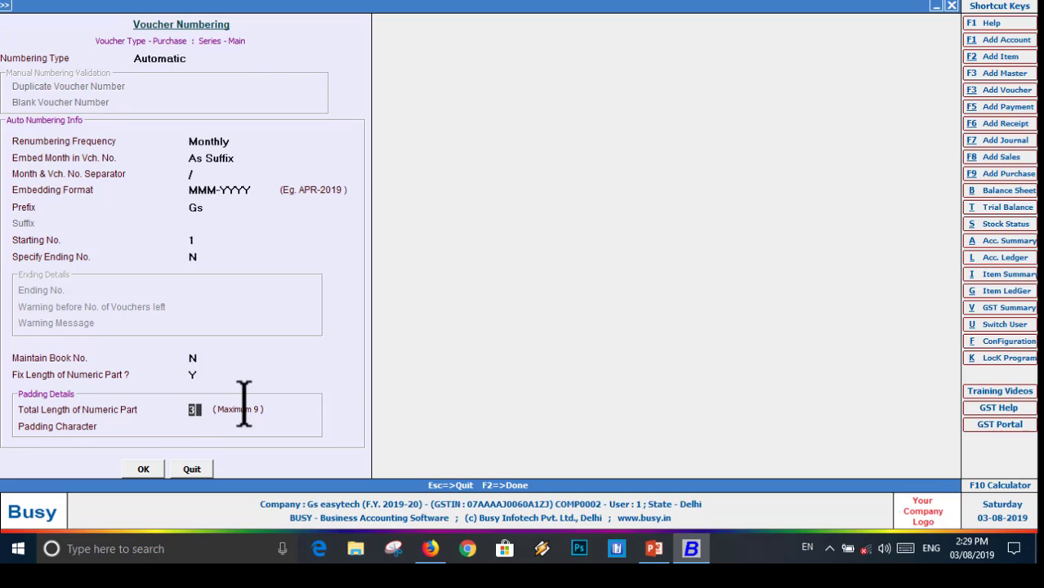
- Set numeric length 3 with padding character 0, save the numbering and renumber all purchase vouchers of series Main
key(Return)
text(0)
click(145, 466)
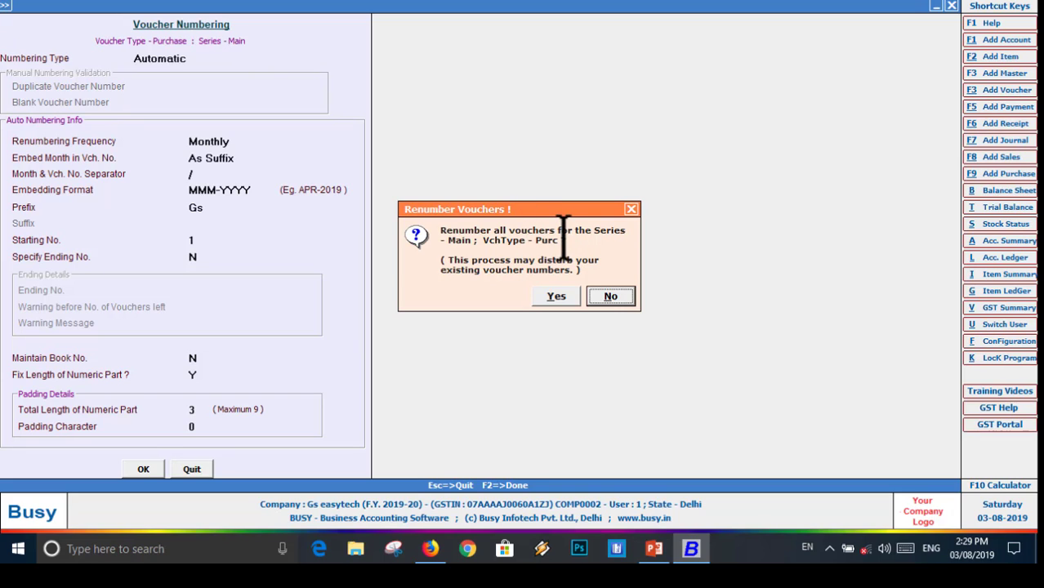
click(552, 297)
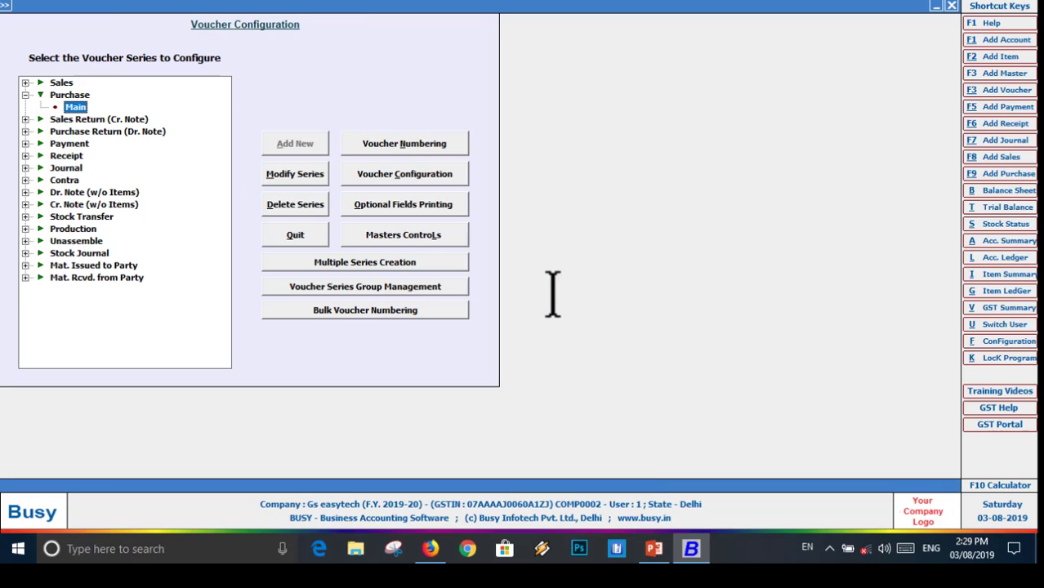
- Leave the voucher configuration and start a new purchase voucher
key(Escape)
key(Escape)
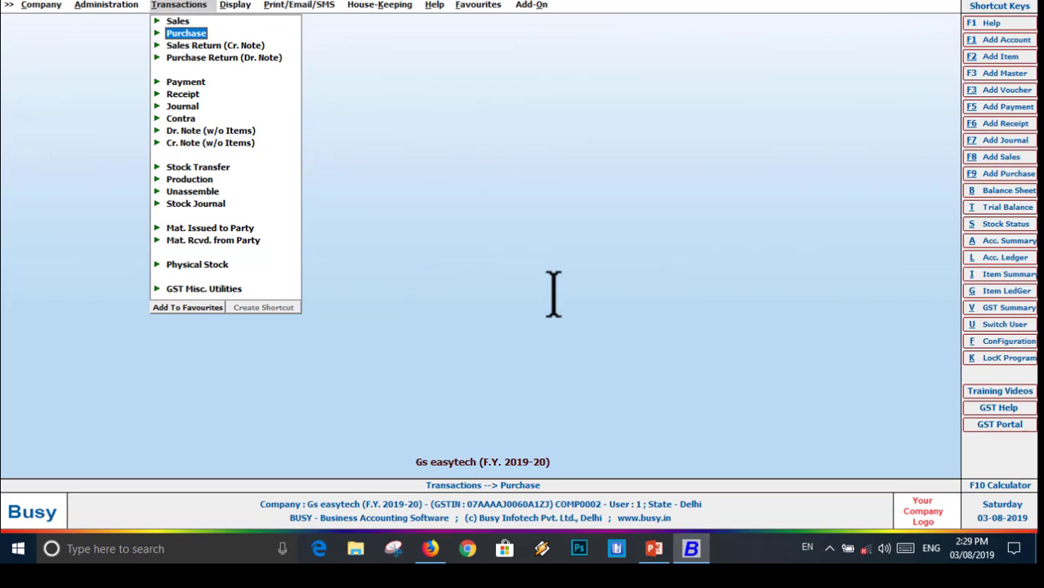
click(159, 35)
click(204, 46)
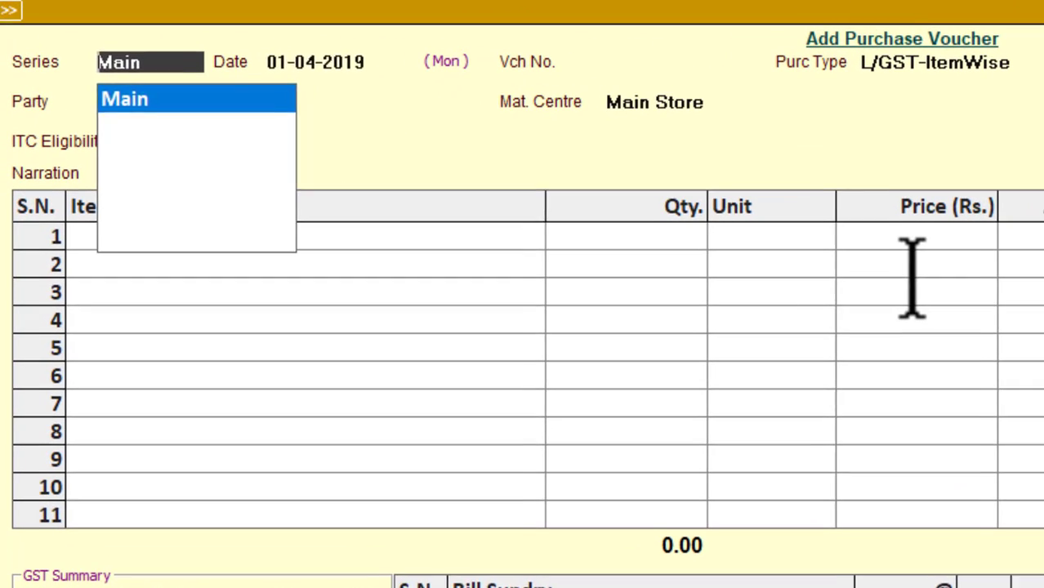
- Select series Main in the new purchase voucher, check the voucher number format, and leave the voucher without saving
key(Return)
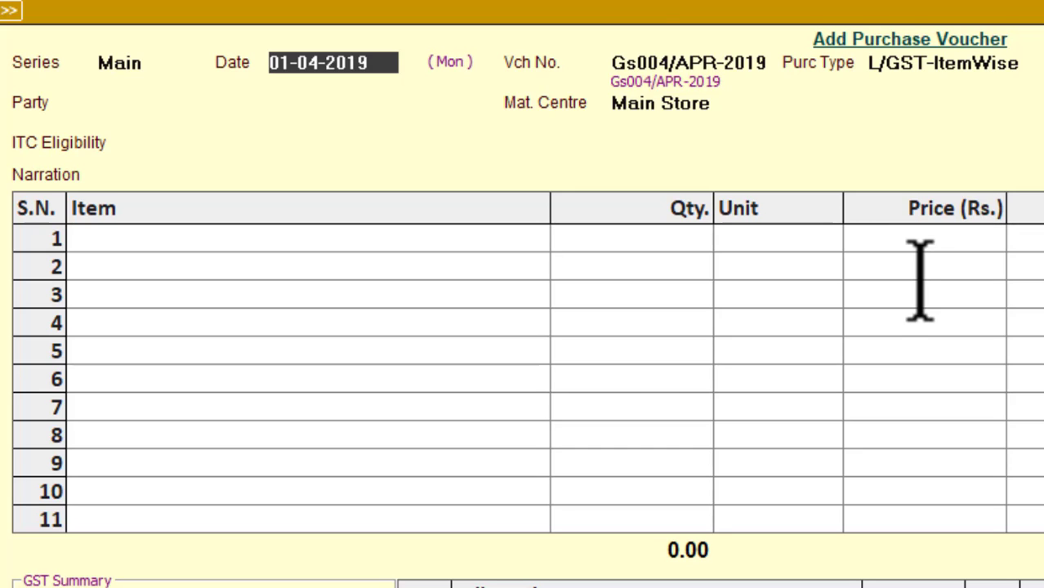
mouse_move(576, 42)
mouse_down()
mouse_move(630, 90)
mouse_move(790, 96)
mouse_up()
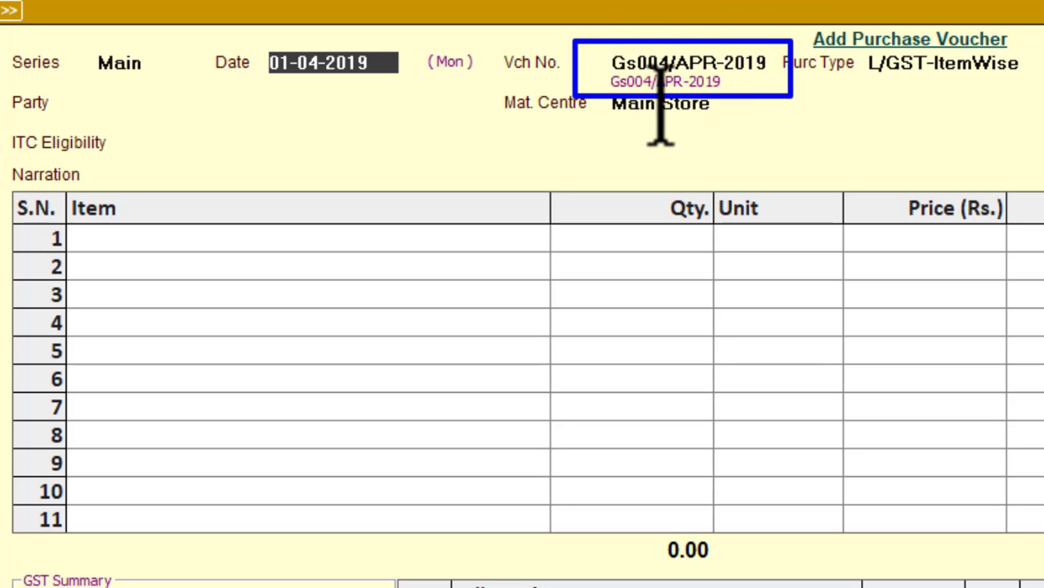
key(Escape)
- Open the voucher numbering settings of the Main purchase series from the vouchers configuration
key(Return)
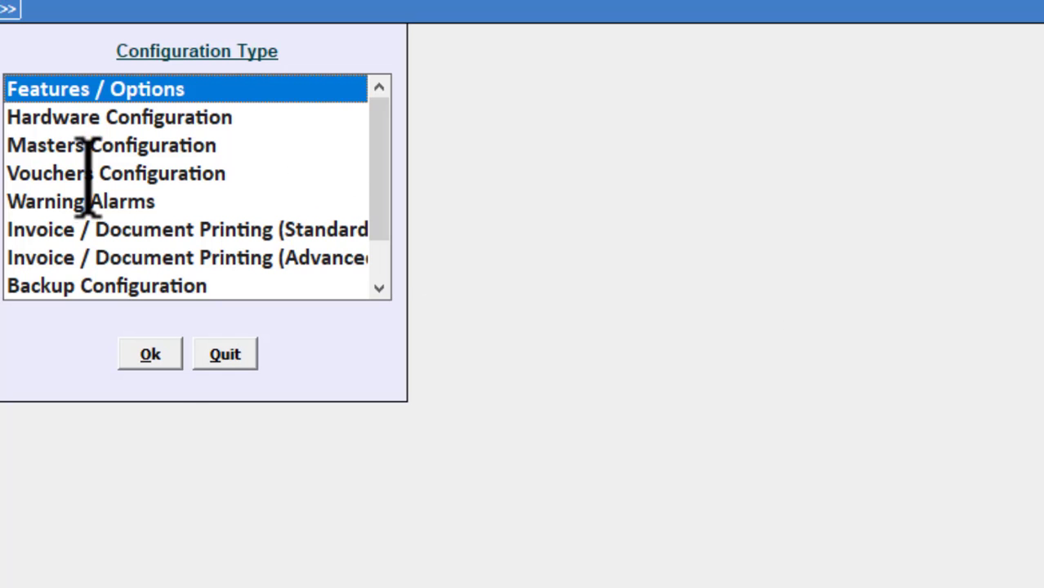
click(89, 175)
click(151, 354)
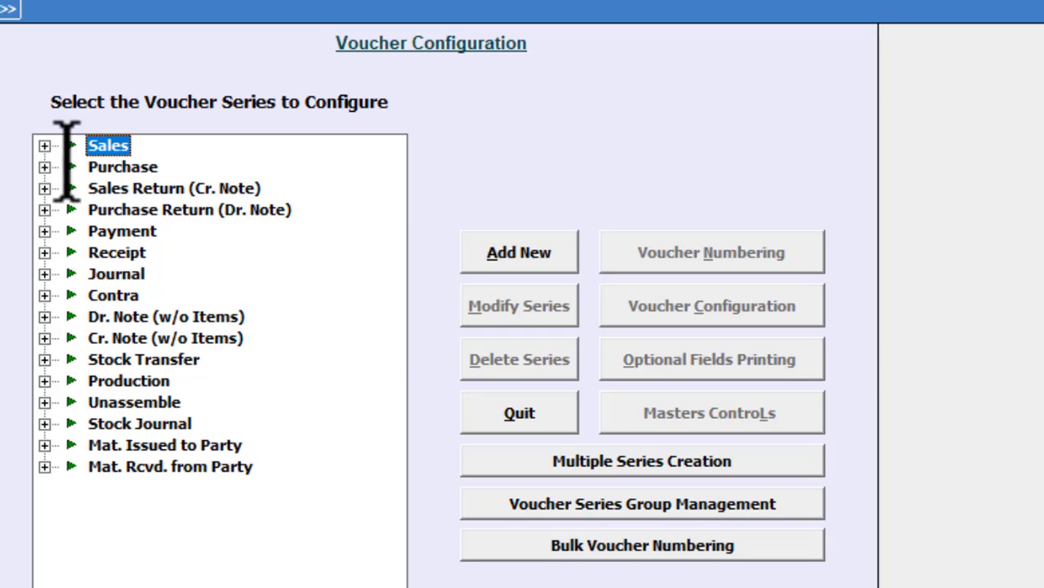
click(44, 167)
click(102, 186)
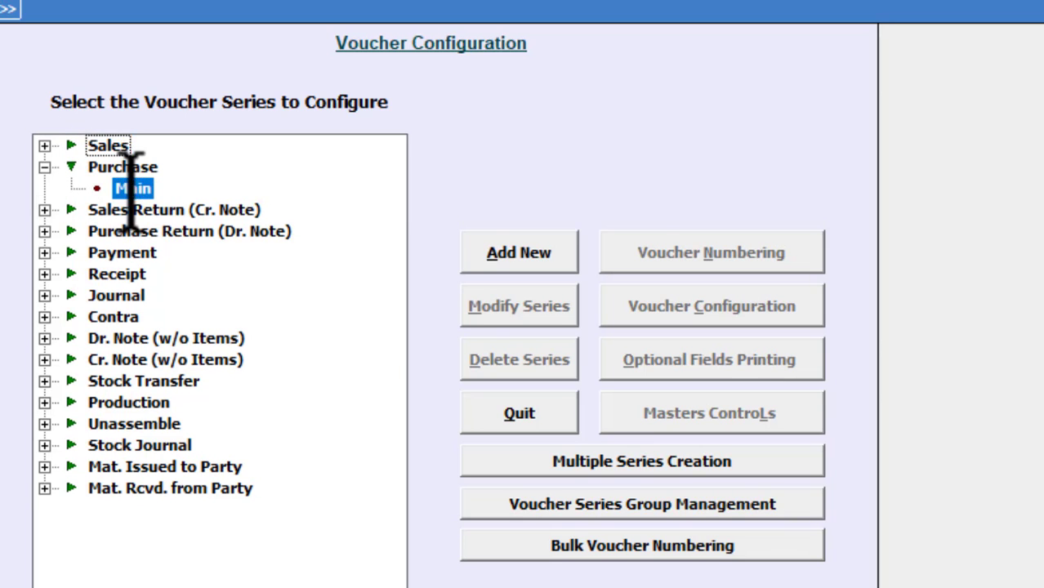
click(702, 259)
- Set the voucher number prefix to Gs- and save the numbering settings
click(372, 368)
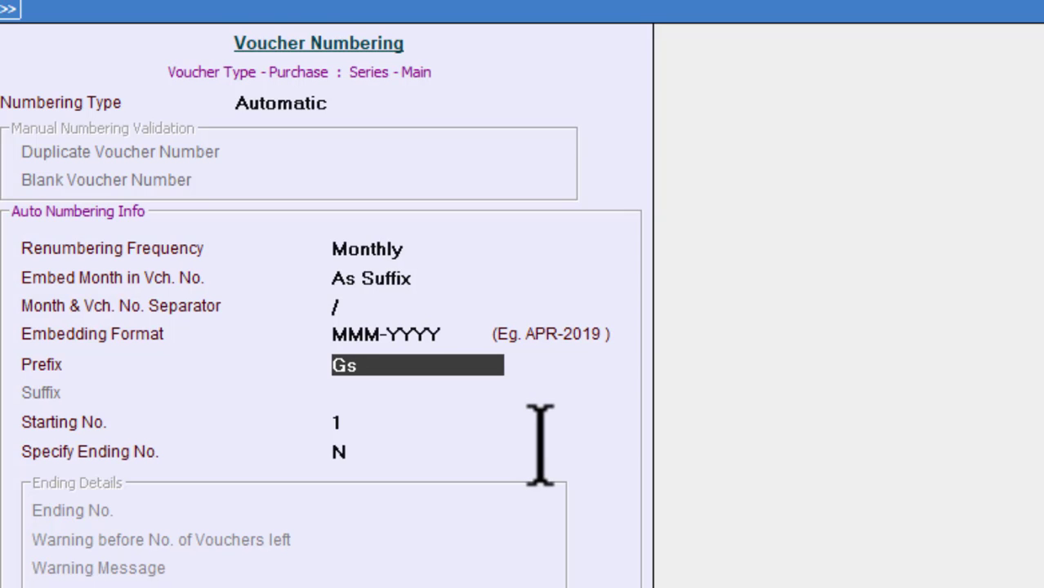
text(-)
key(Return)
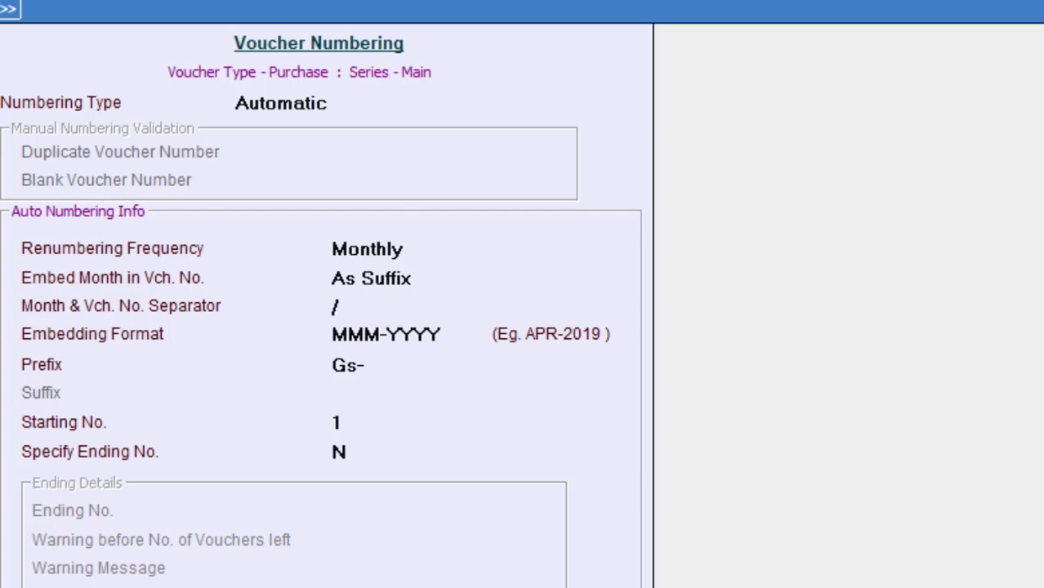
click(977, 523)
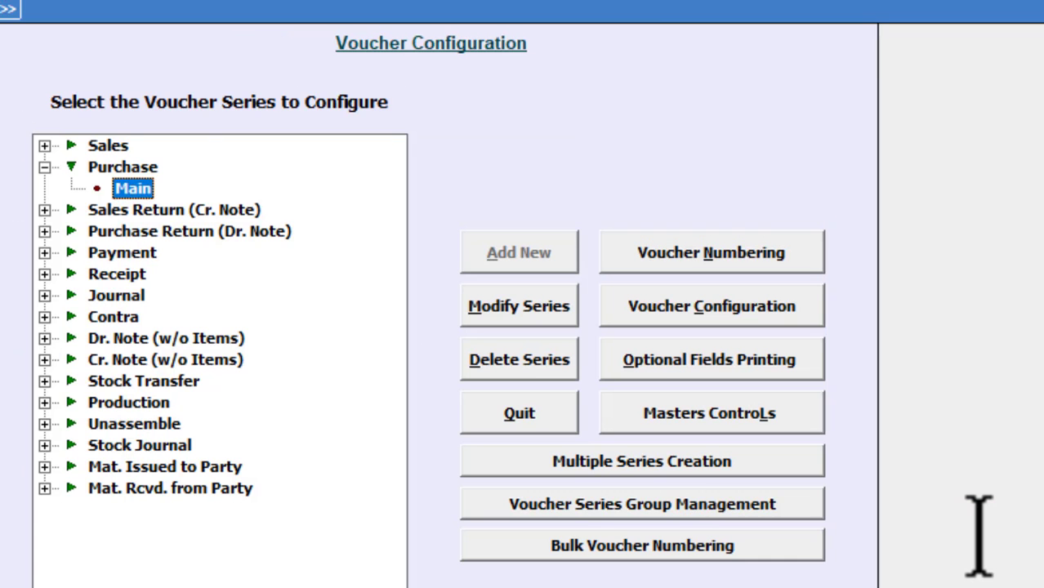
- Leave the voucher configuration and start a new purchase voucher in series Main
key(Escape)
key(Escape)
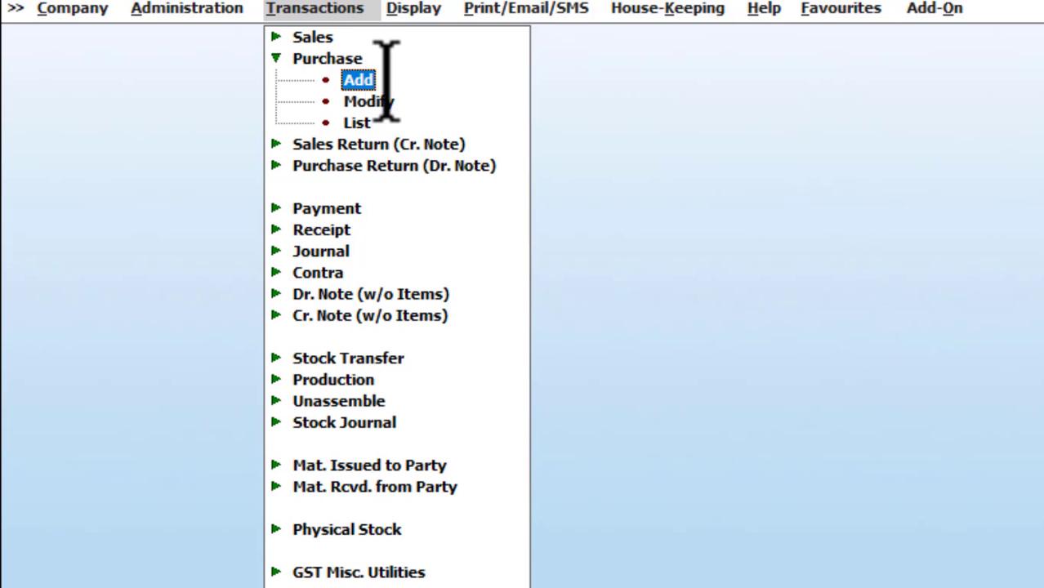
key(Return)
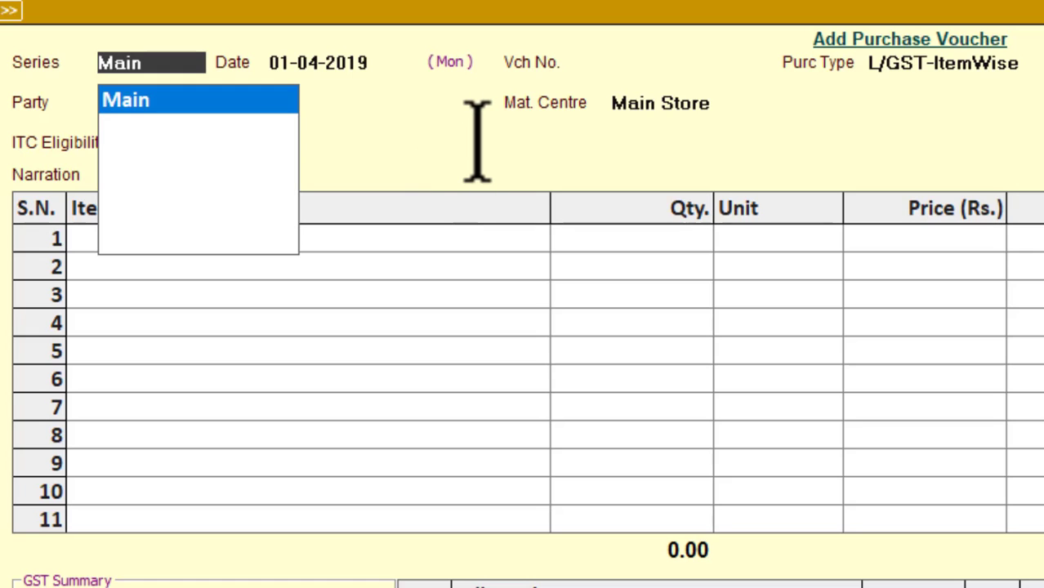
key(Return)
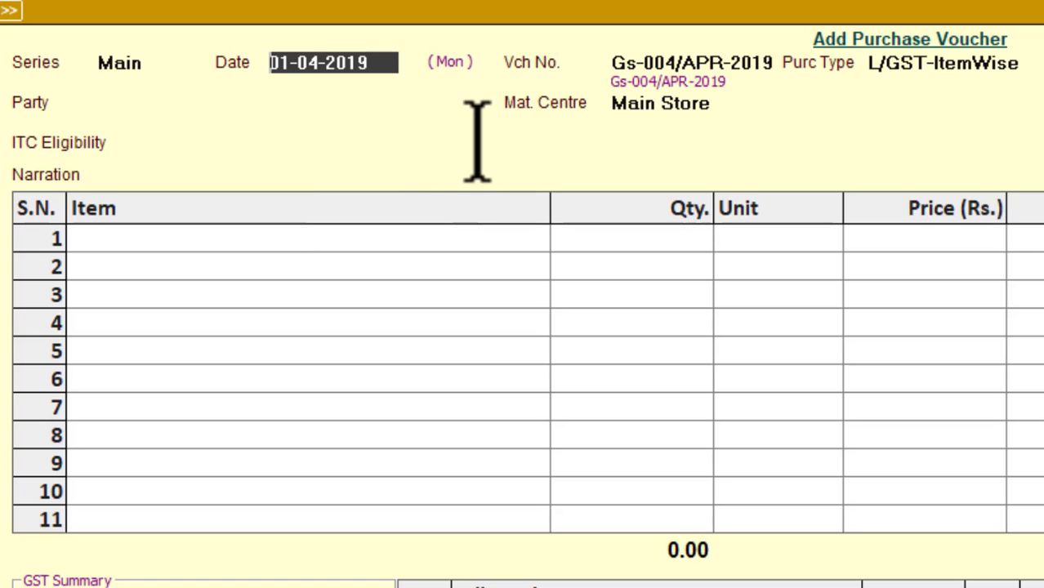